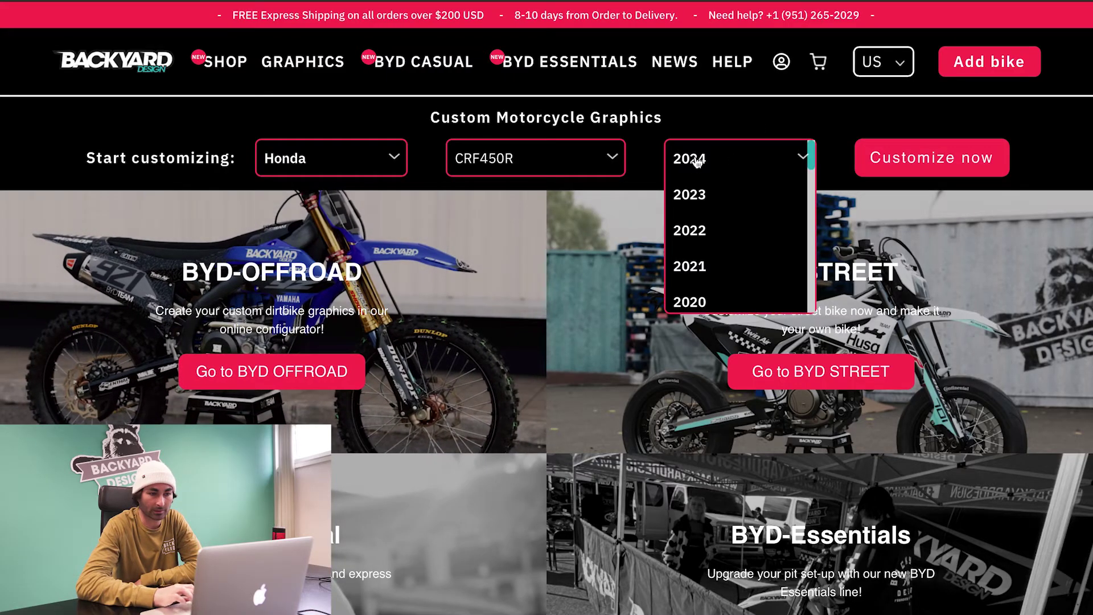
# Choose the 2024 model year and bring up the CRF450R base design listing.
pyautogui.click(698, 168)
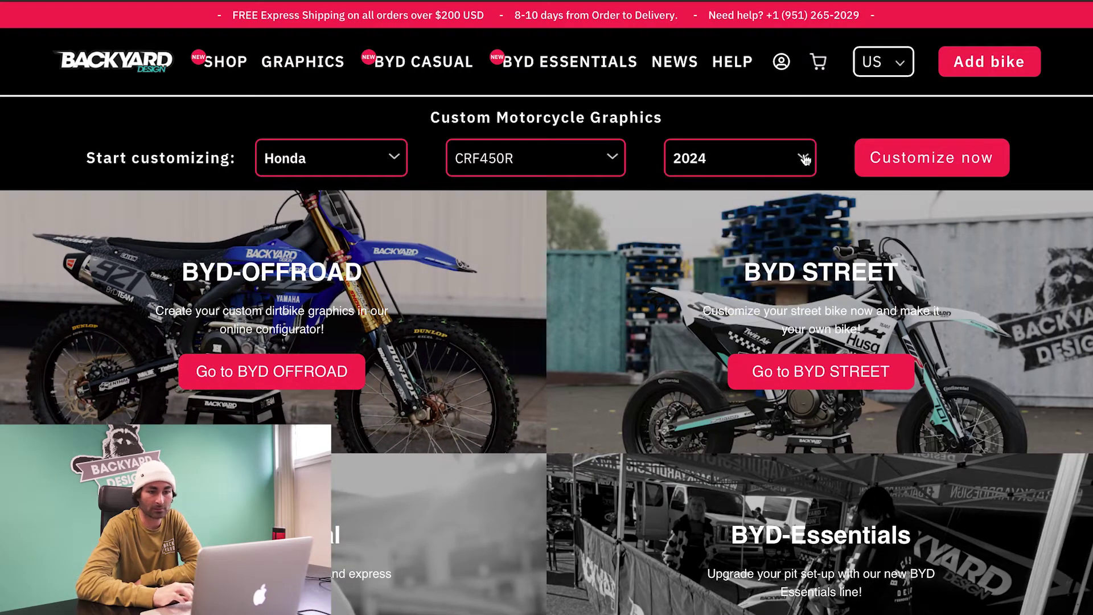
pyautogui.click(898, 165)
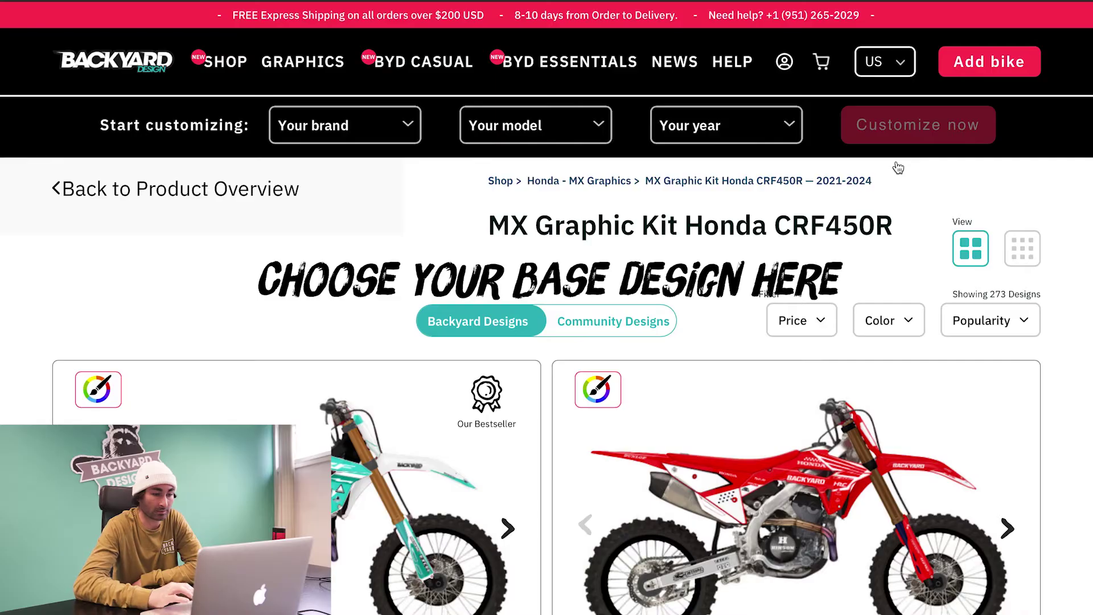
pyautogui.scroll(-10, 589, 418)
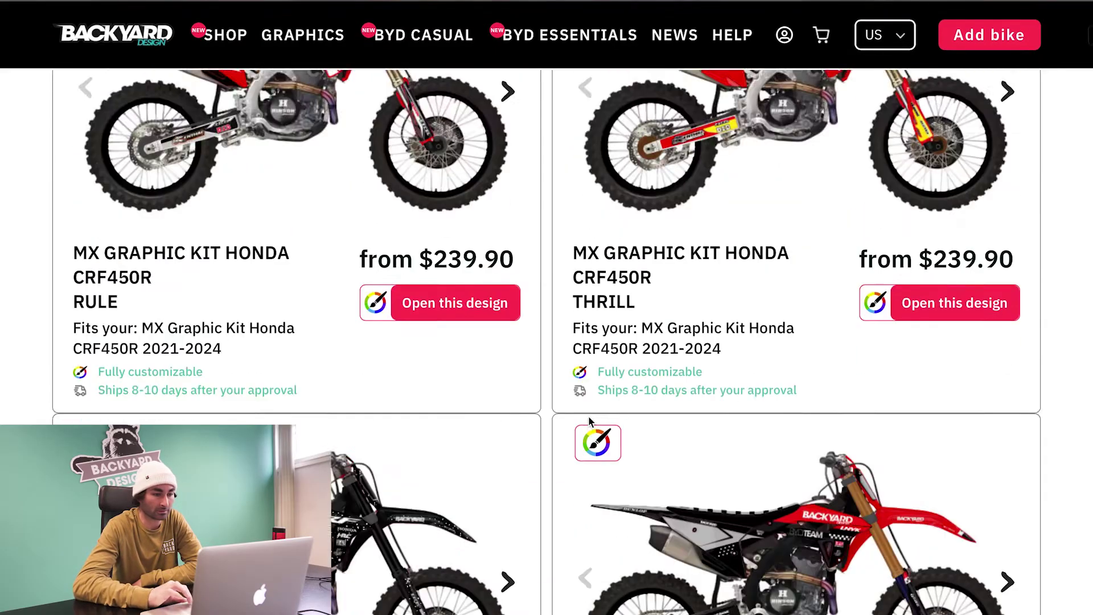
pyautogui.scroll(12, 589, 421)
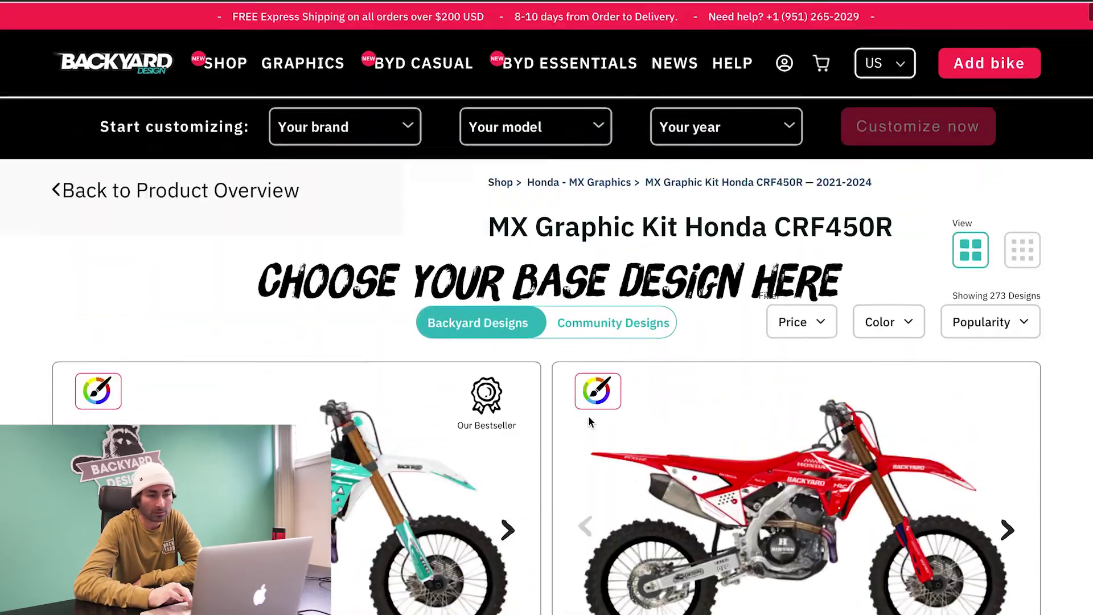
# Check the Price and Color filter options, then show three designs per row.
pyautogui.click(824, 324)
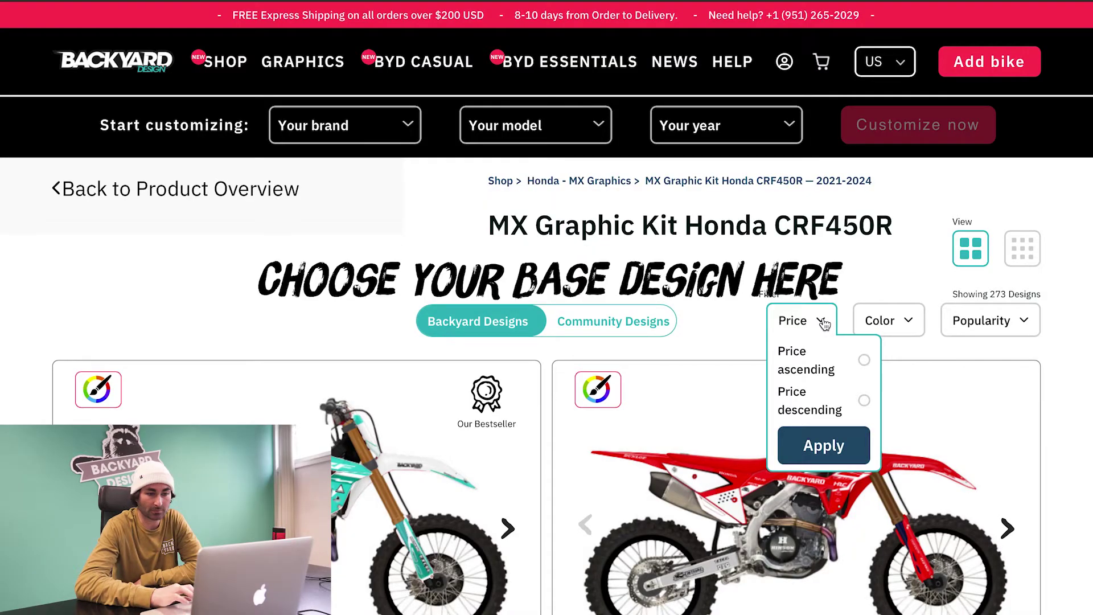
pyautogui.click(824, 324)
pyautogui.click(907, 322)
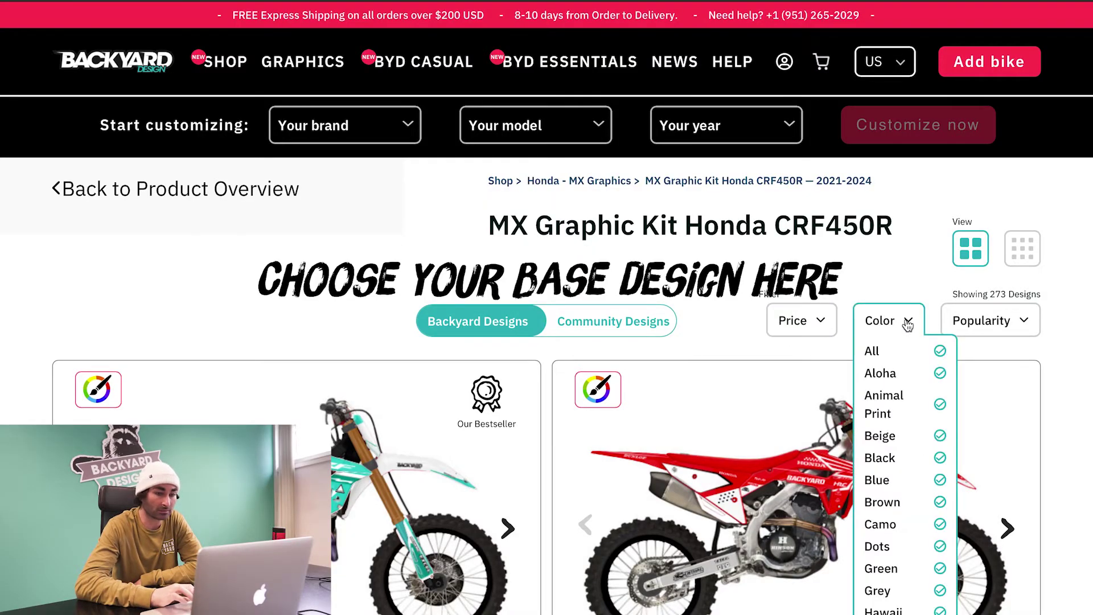
pyautogui.click(911, 324)
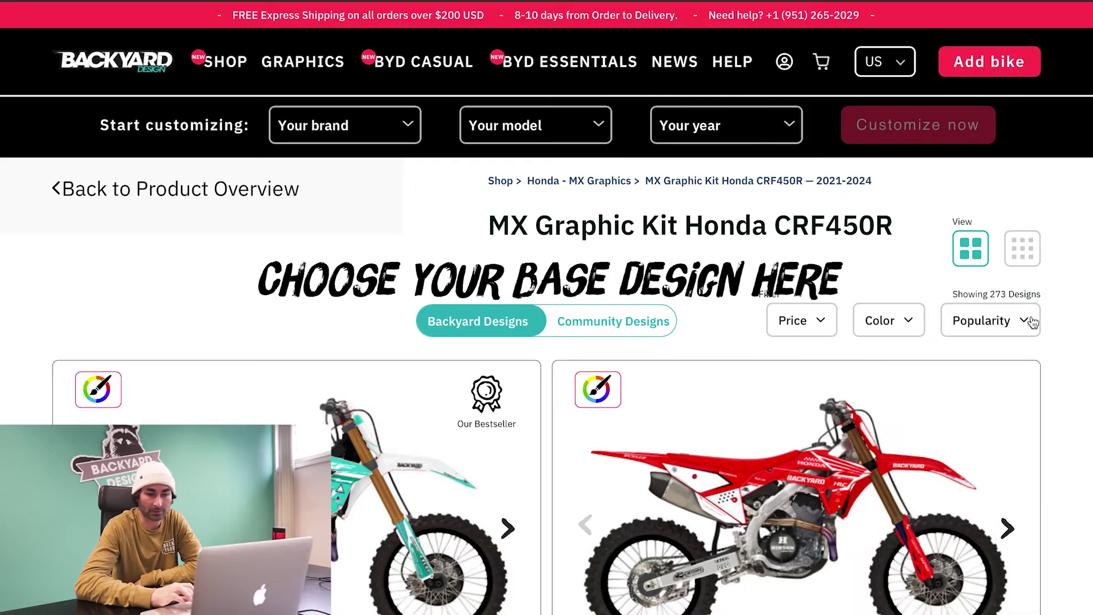
pyautogui.click(1025, 253)
pyautogui.scroll(-15, 900, 547)
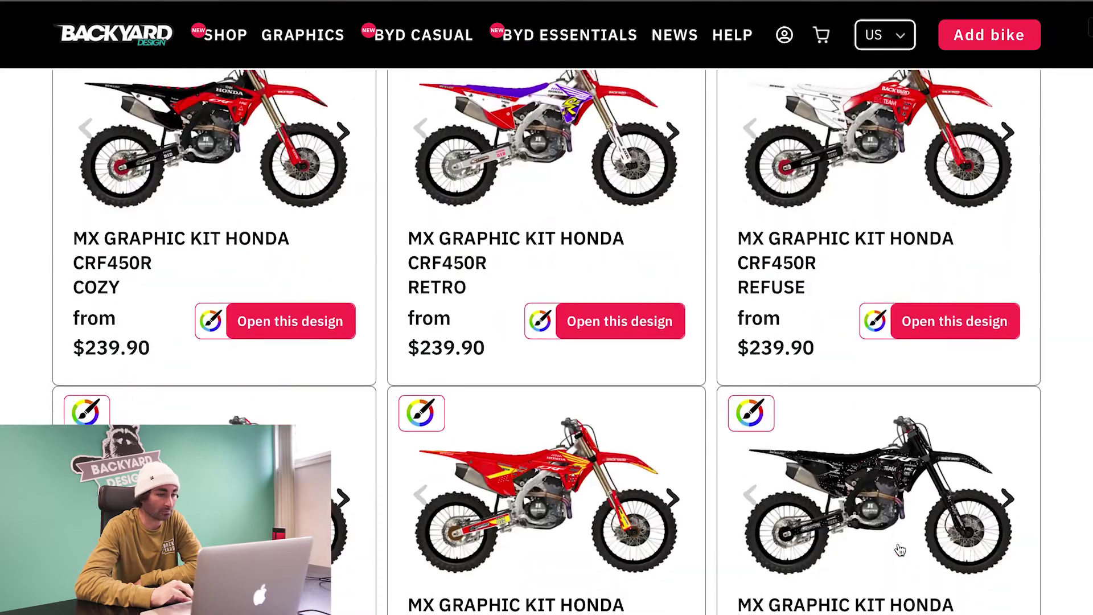
pyautogui.scroll(13, 902, 543)
pyautogui.scroll(3, 899, 548)
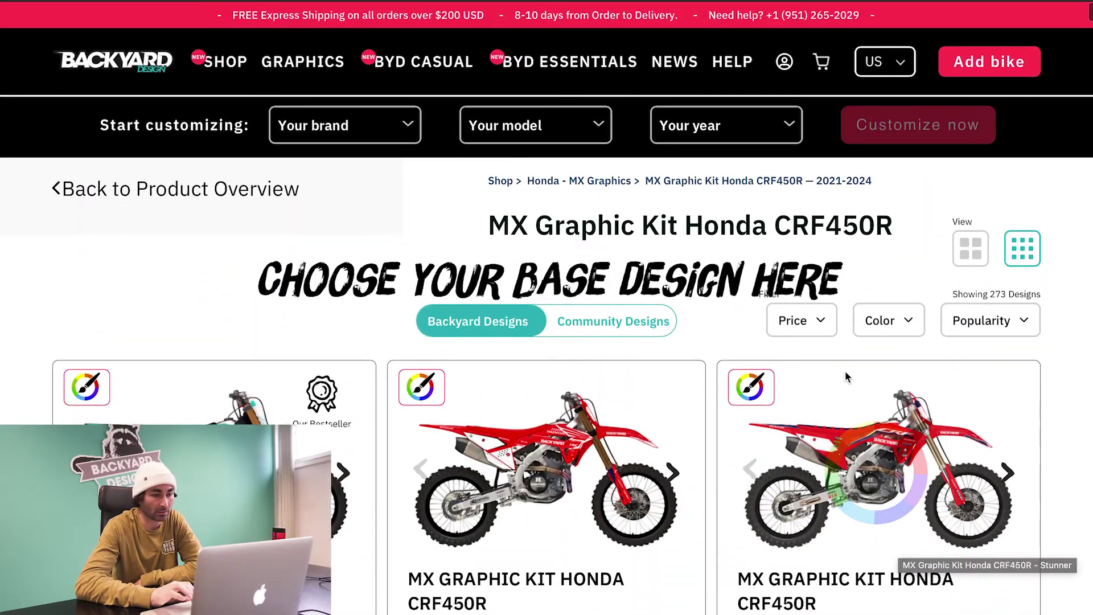
pyautogui.click(627, 322)
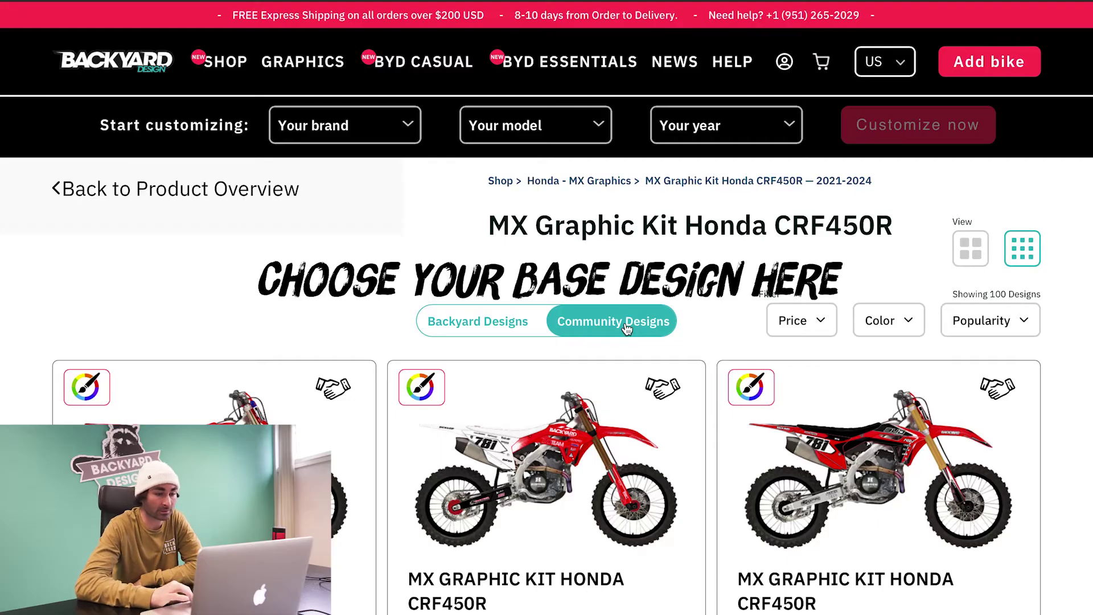
pyautogui.scroll(-8, 626, 328)
pyautogui.scroll(-8, 627, 329)
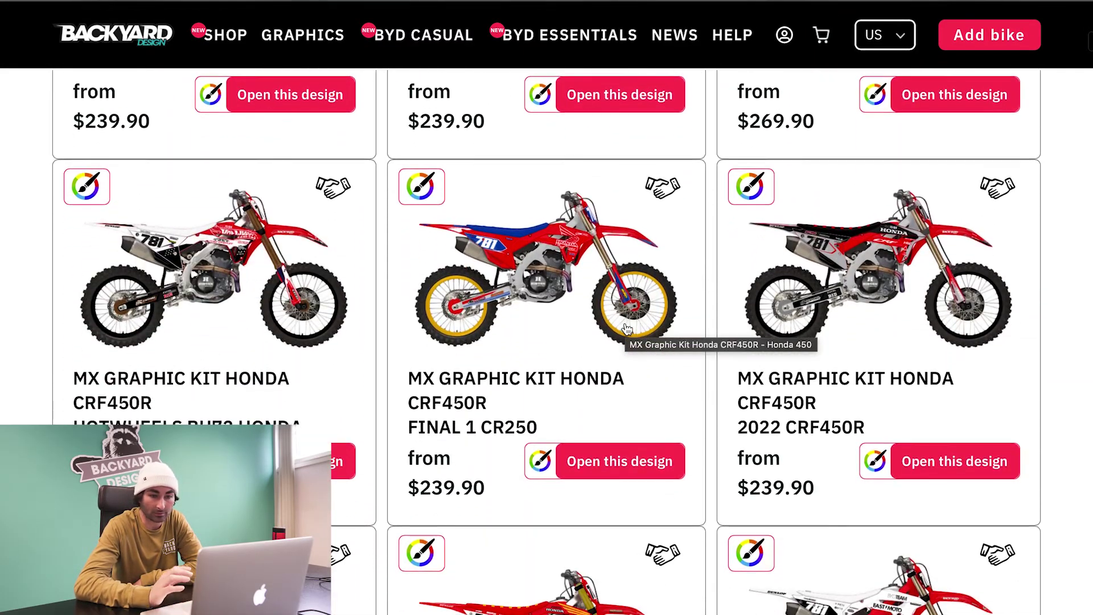
pyautogui.scroll(-4, 627, 329)
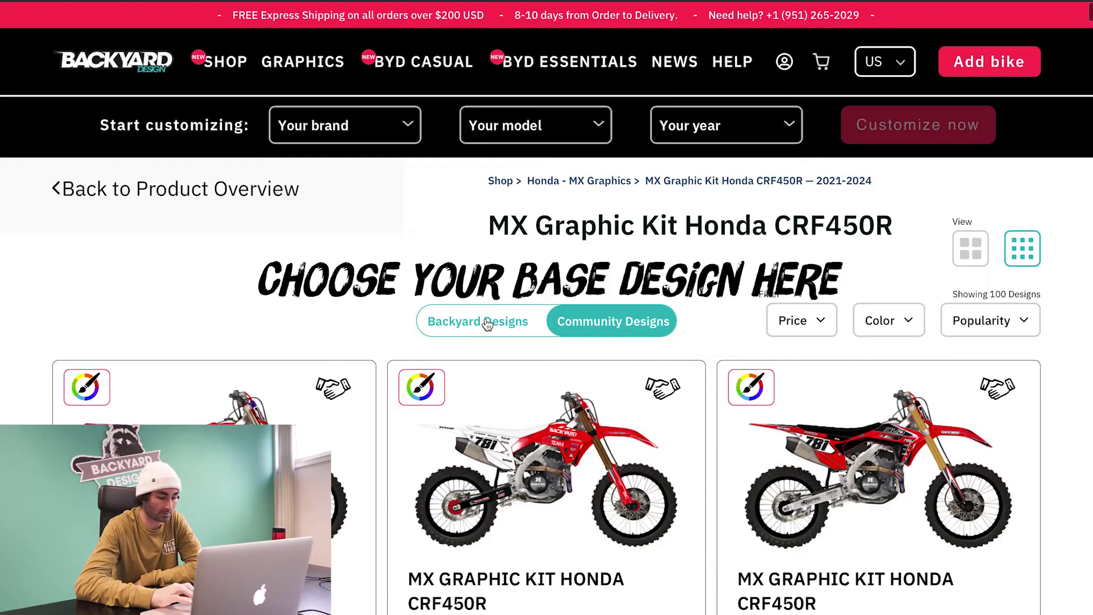
pyautogui.click(487, 324)
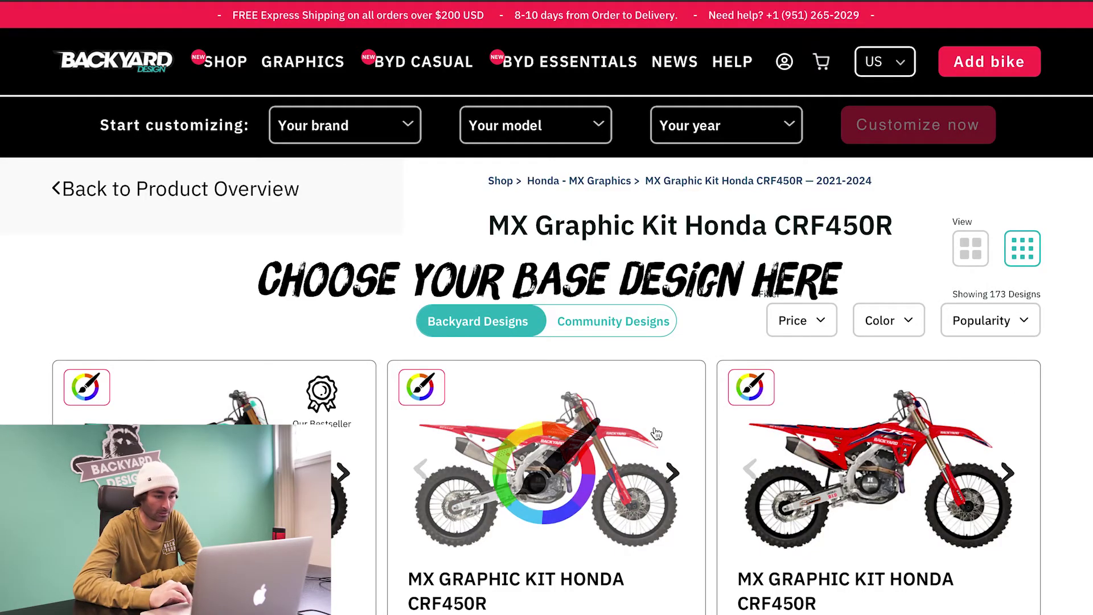
pyautogui.scroll(-7, 654, 429)
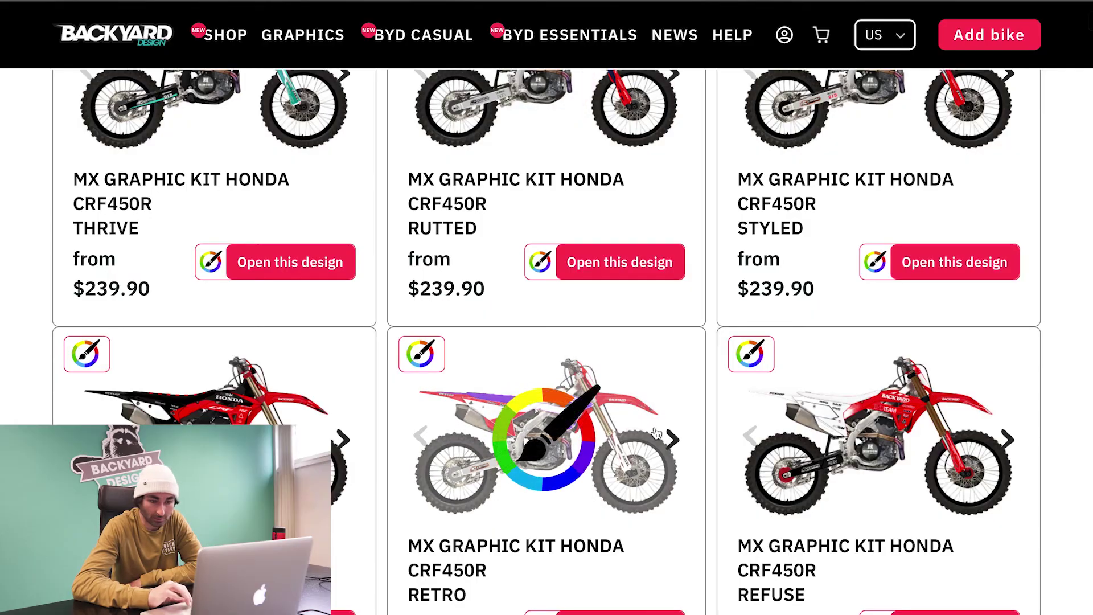
pyautogui.scroll(-3, 333, 416)
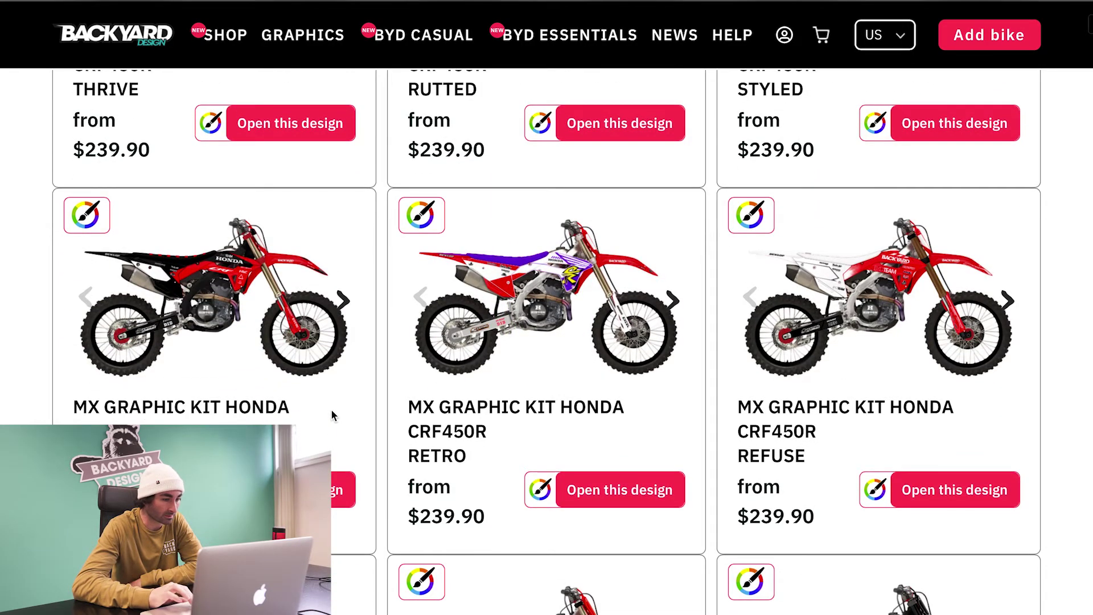
# Open the COZY design's product page and launch its customizer.
pyautogui.click(308, 489)
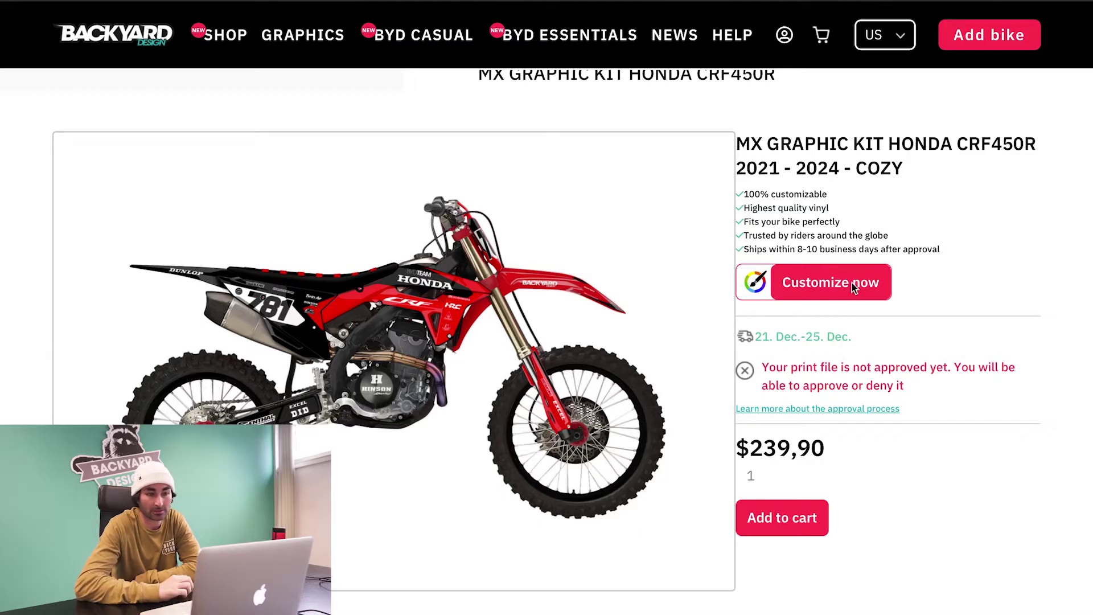
pyautogui.click(854, 284)
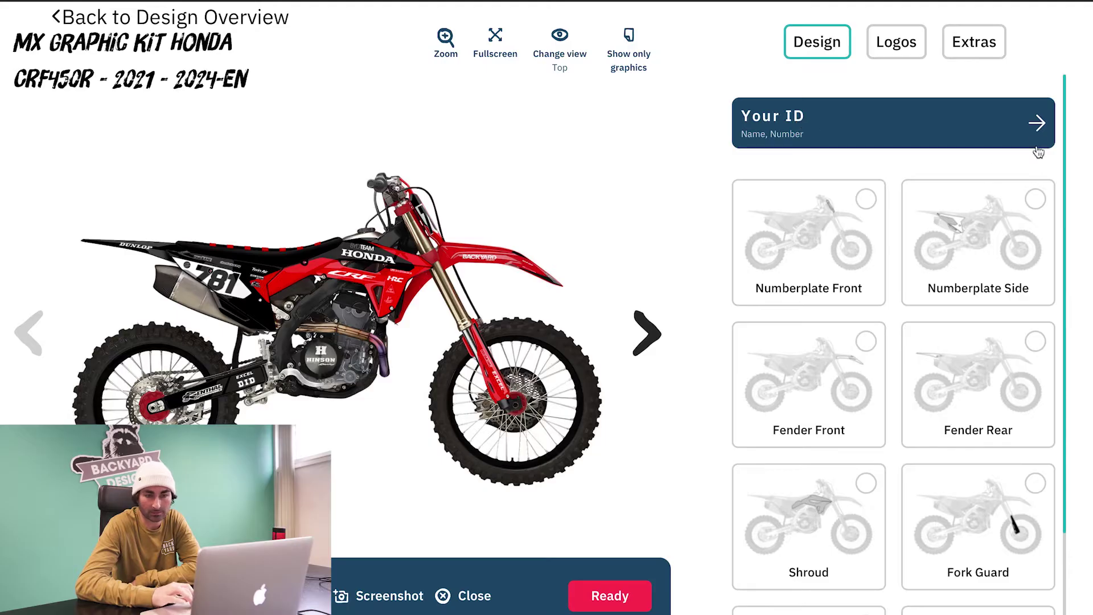
# Enter the rider's name in the yourNAME field of the ID decal.
pyautogui.click(1043, 133)
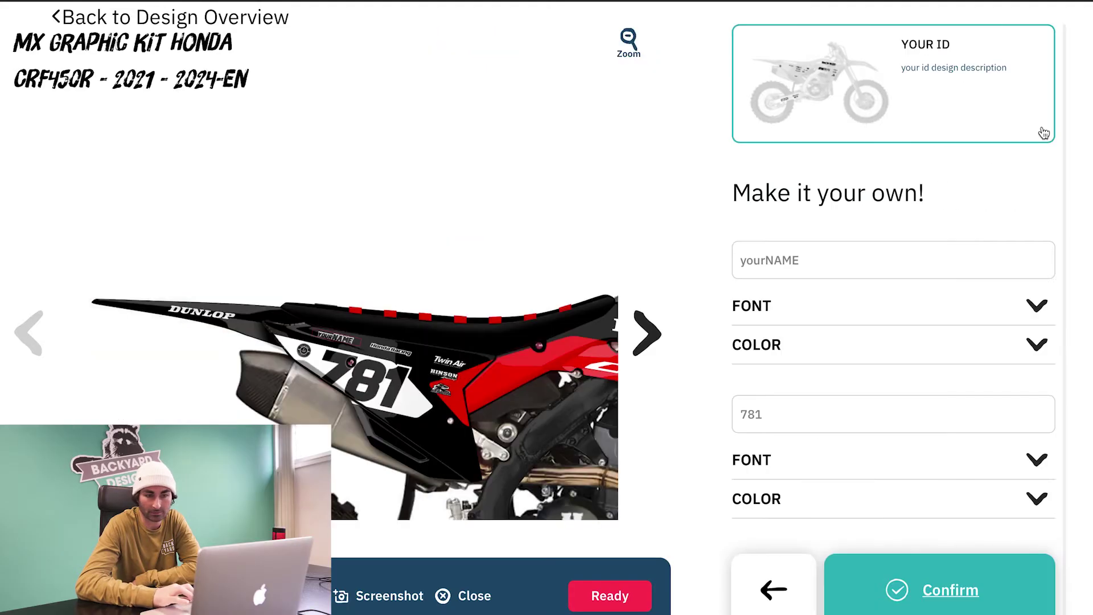
pyautogui.click(808, 257)
pyautogui.write('jared')
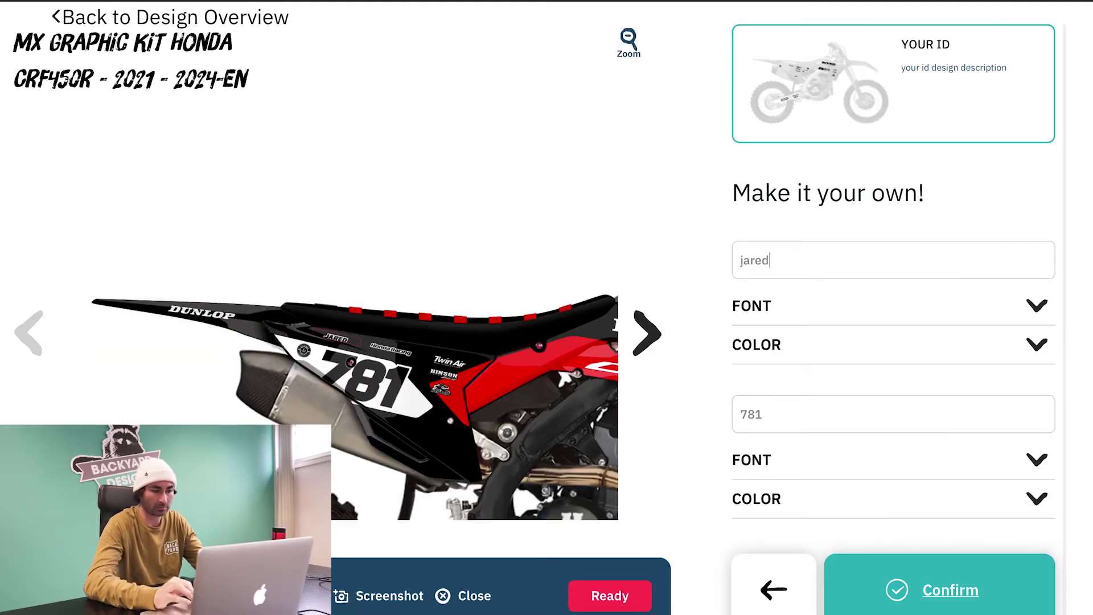
# Set the rider name in Backyard-ProCircuit font after trying Backyard-Race and Backyard-Shift.
pyautogui.click(811, 303)
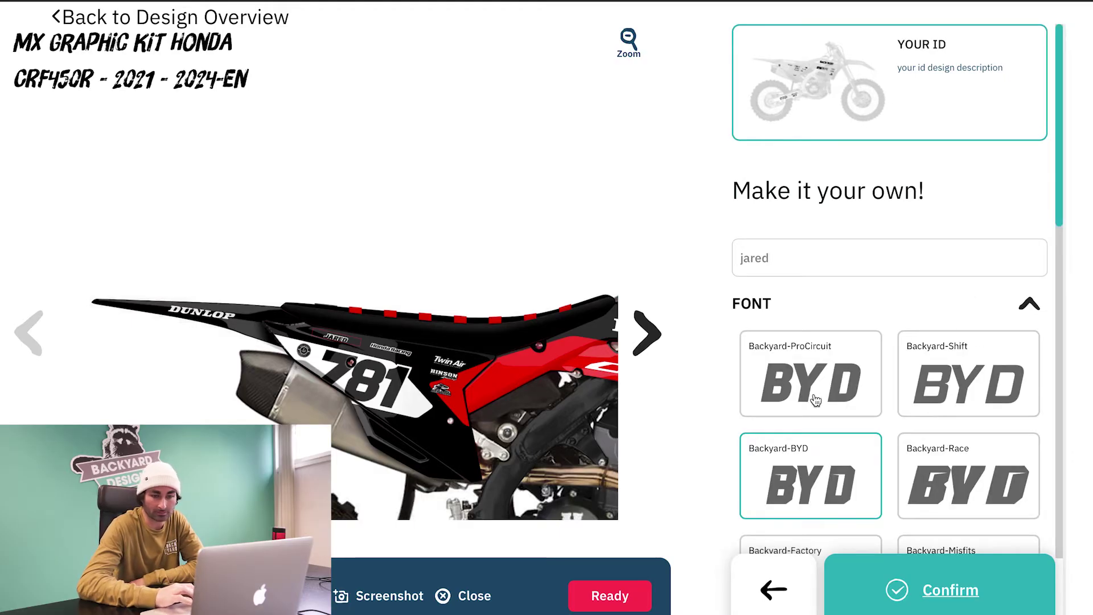
pyautogui.scroll(-5, 949, 396)
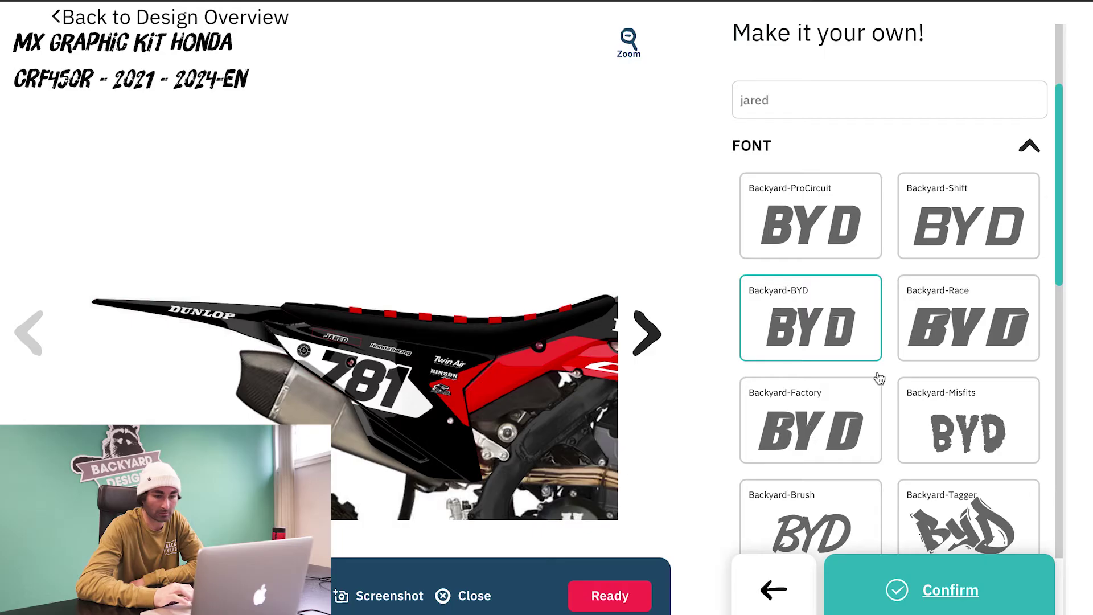
pyautogui.scroll(-4, 918, 369)
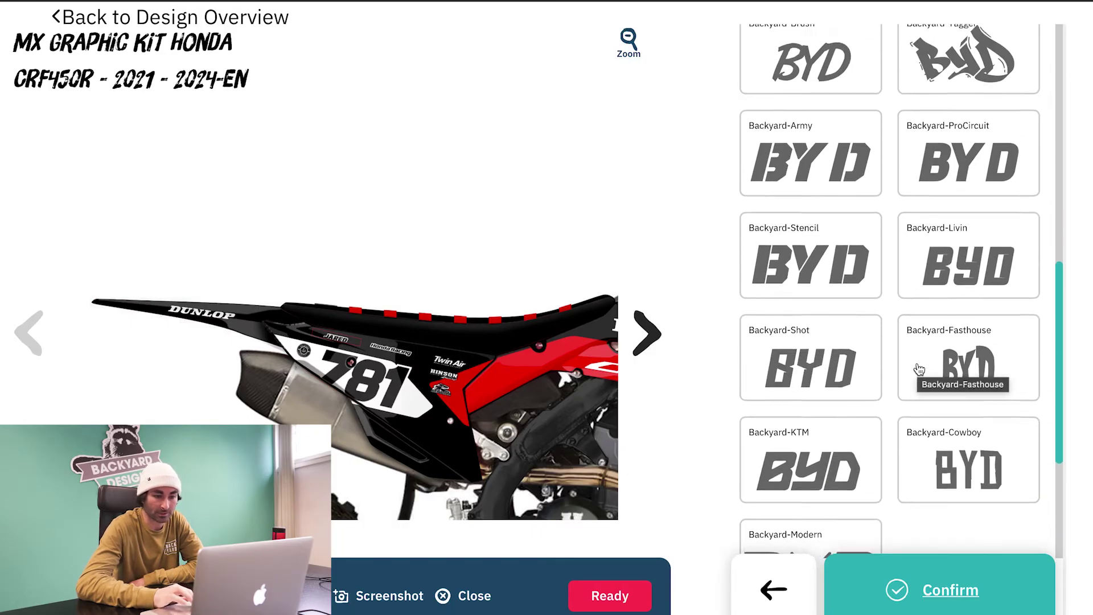
pyautogui.scroll(9, 919, 369)
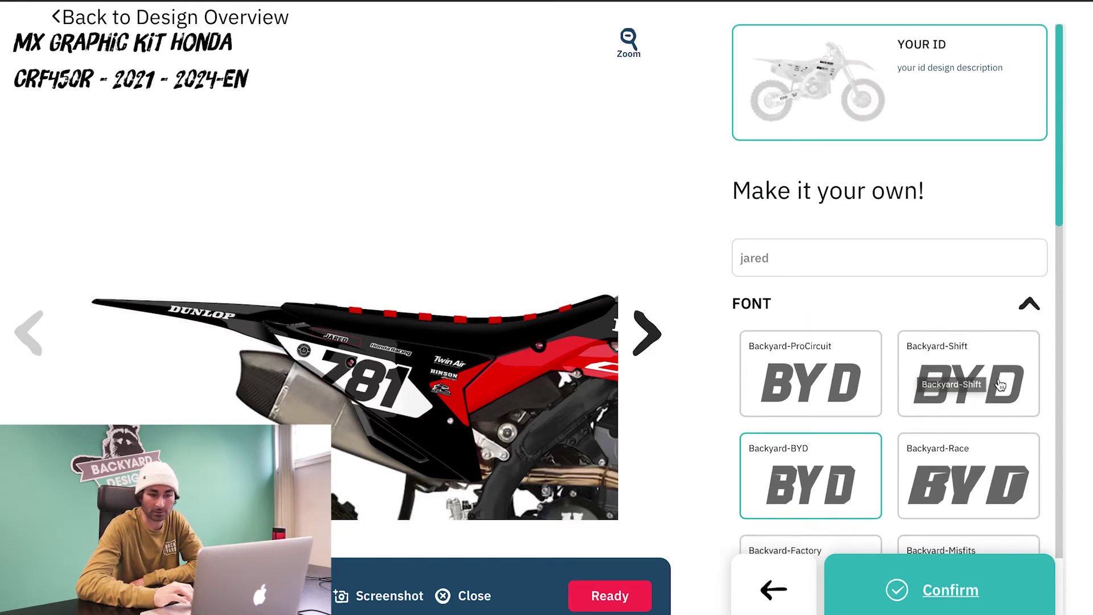
pyautogui.click(967, 496)
pyautogui.click(974, 393)
pyautogui.click(812, 386)
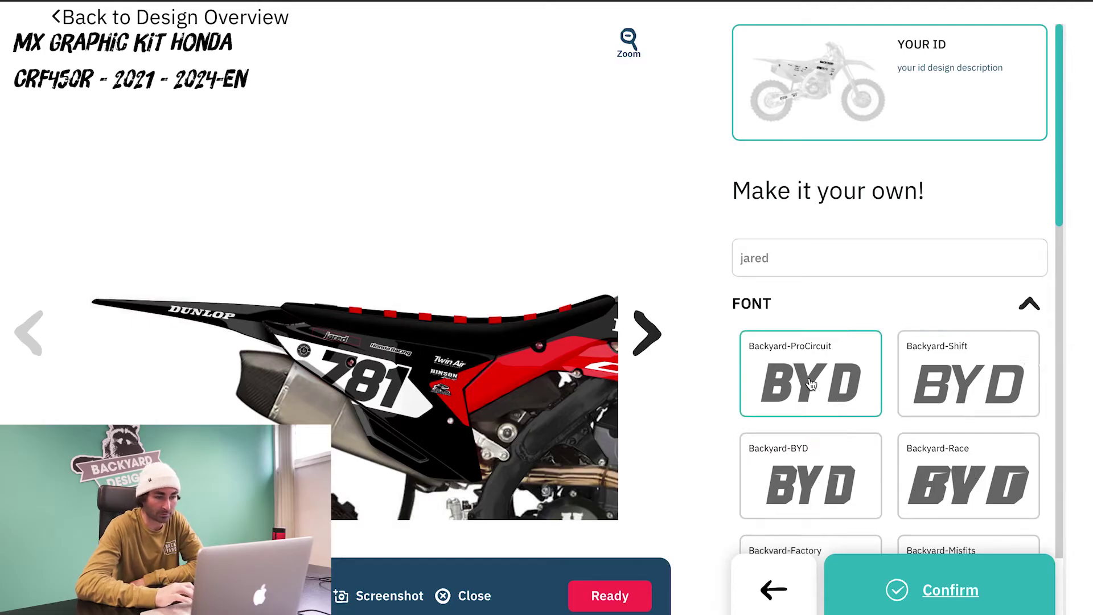
pyautogui.click(1029, 307)
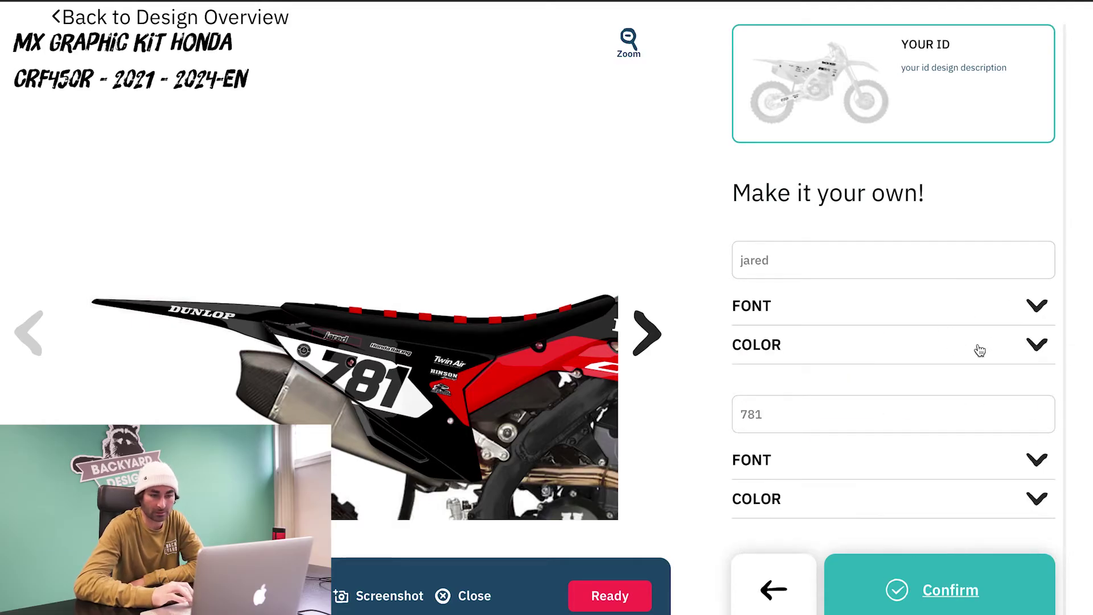
pyautogui.click(1031, 347)
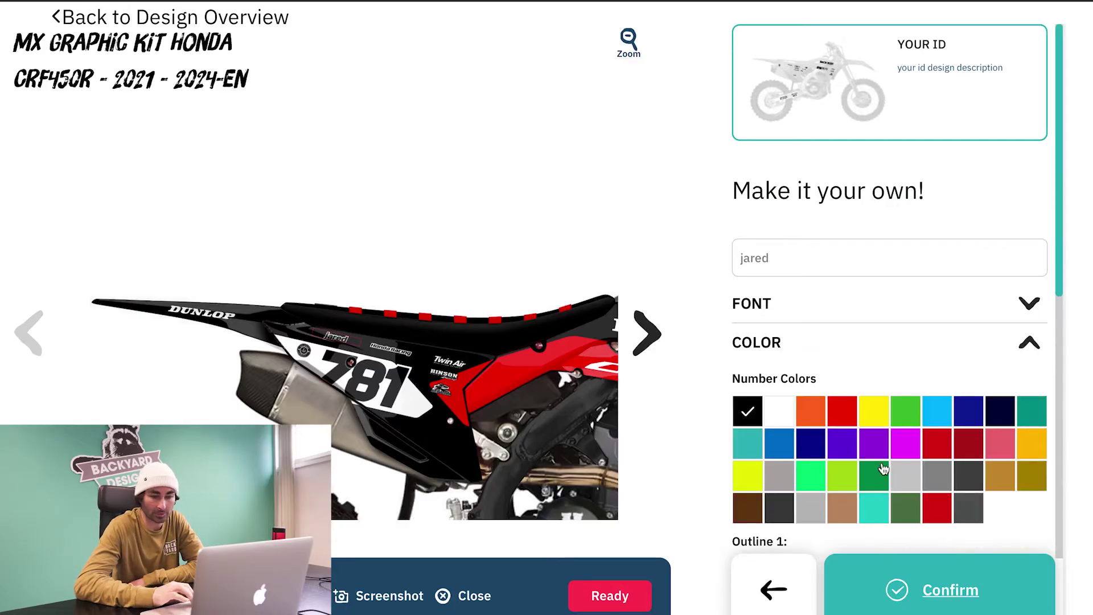
pyautogui.click(875, 411)
pyautogui.scroll(-7, 875, 417)
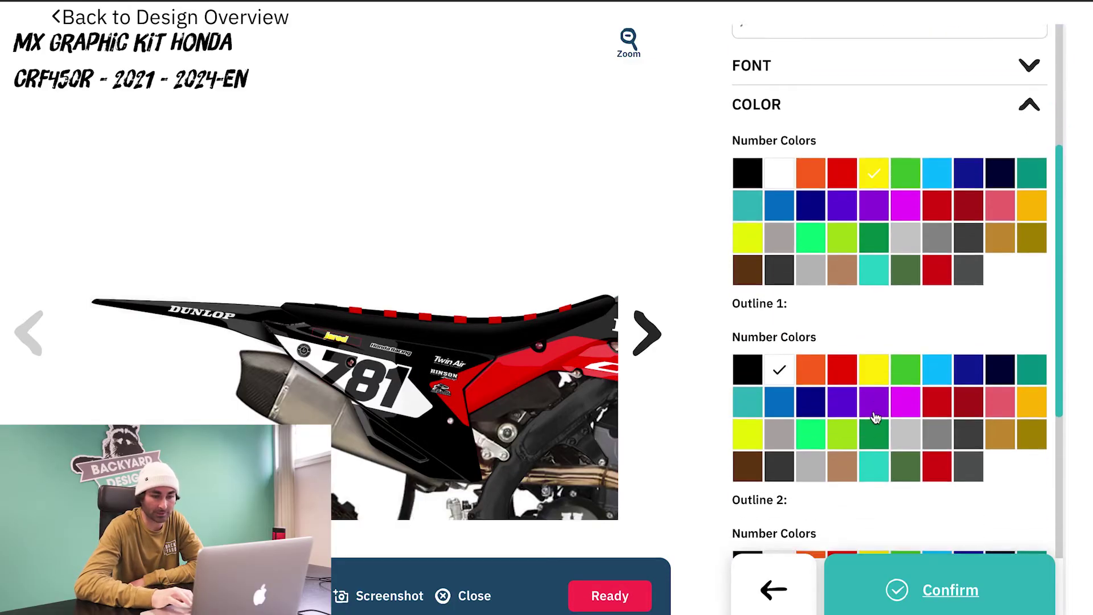
pyautogui.scroll(3, 876, 417)
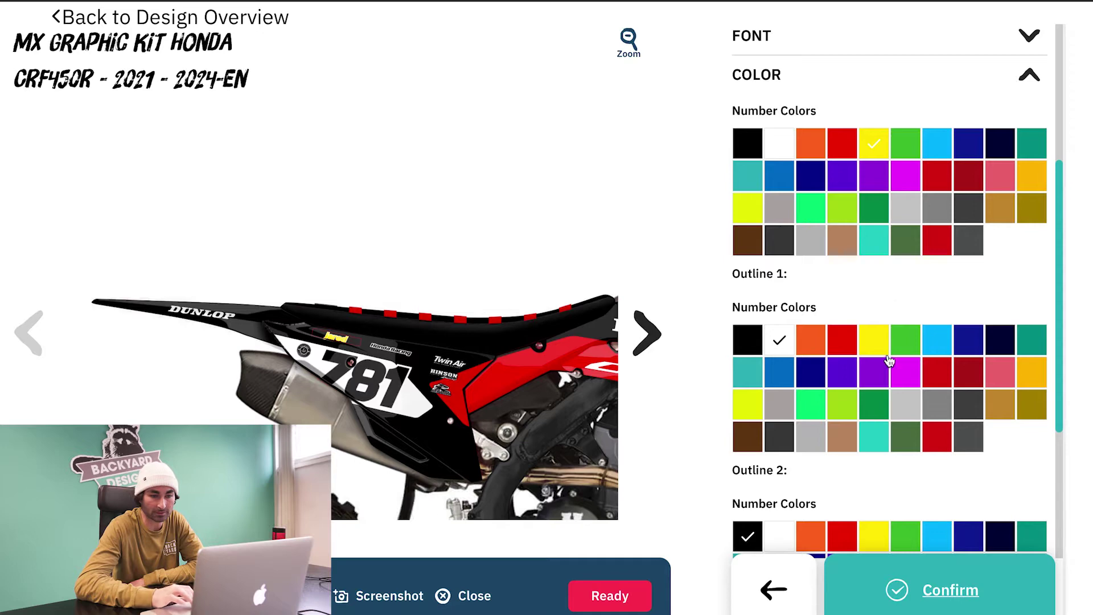
pyautogui.scroll(2, 902, 273)
pyautogui.click(936, 253)
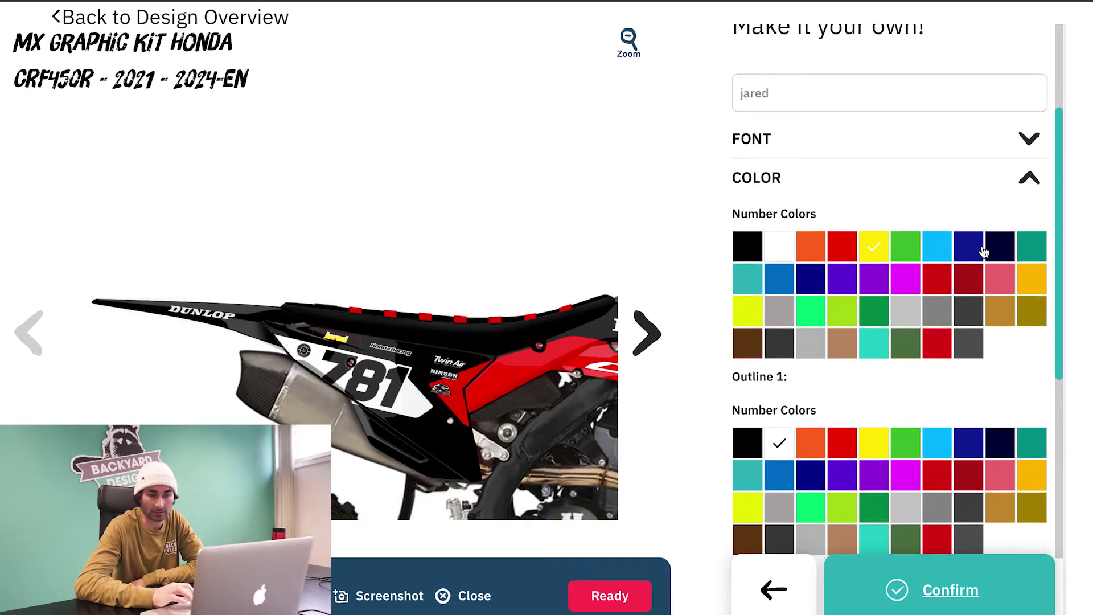
pyautogui.click(968, 246)
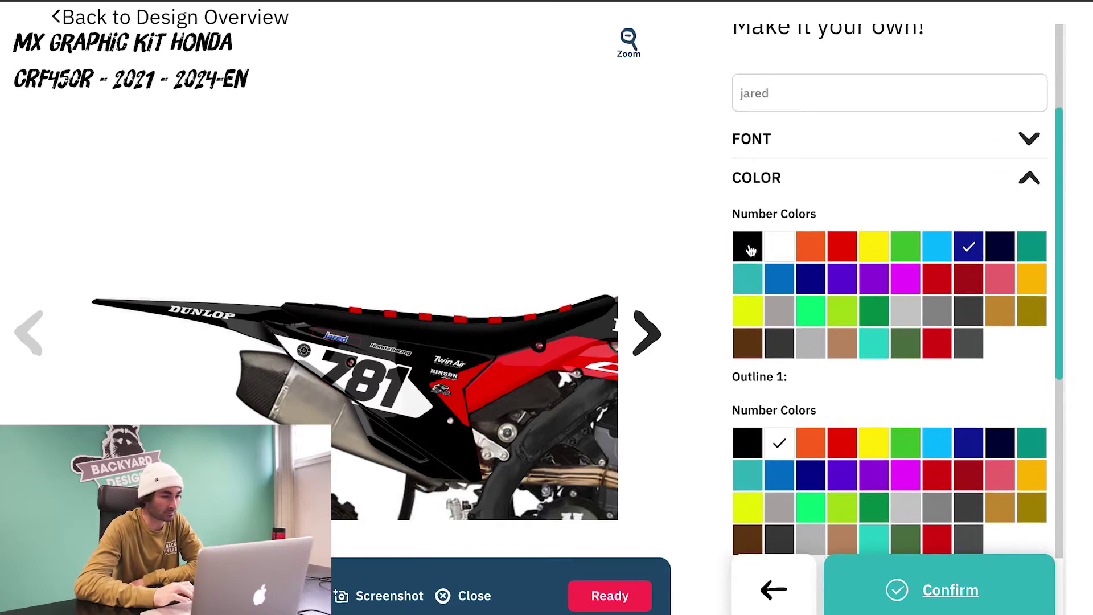
pyautogui.scroll(-5, 842, 455)
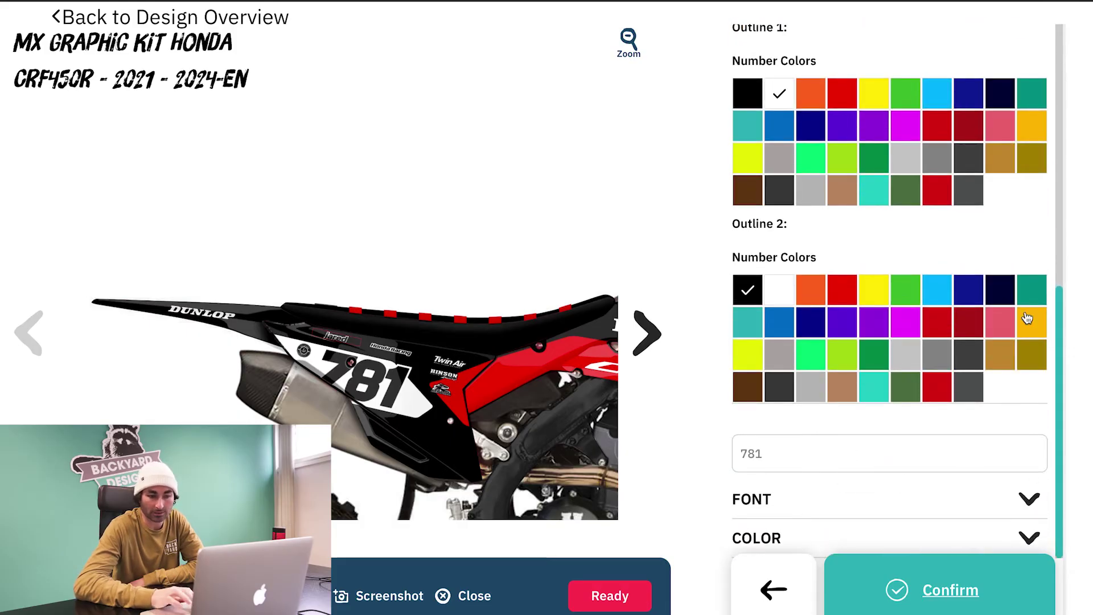
pyautogui.scroll(10, 1027, 317)
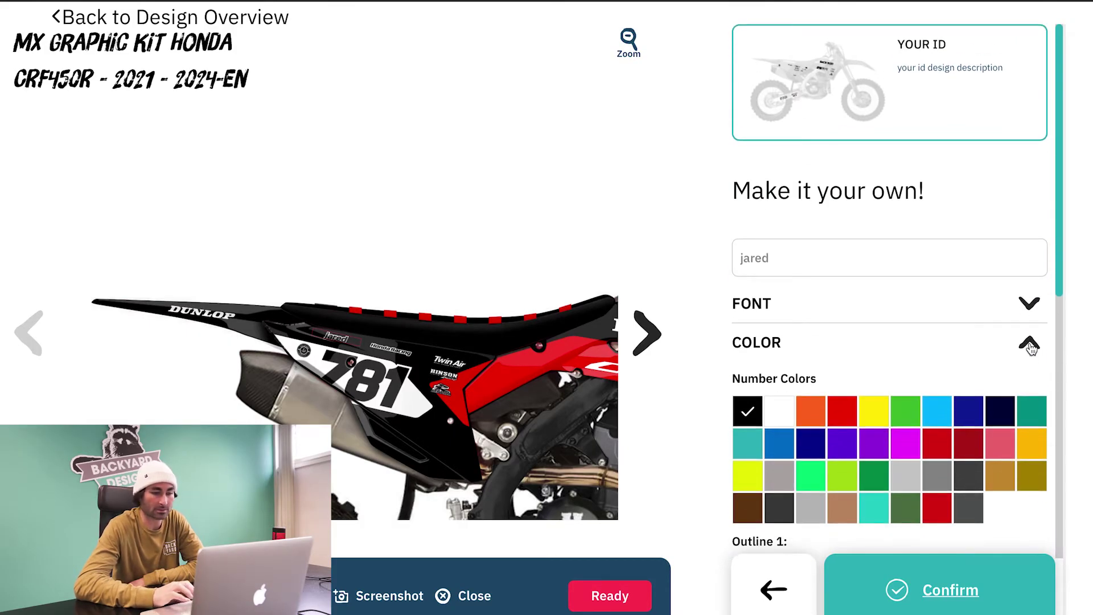
pyautogui.click(1029, 344)
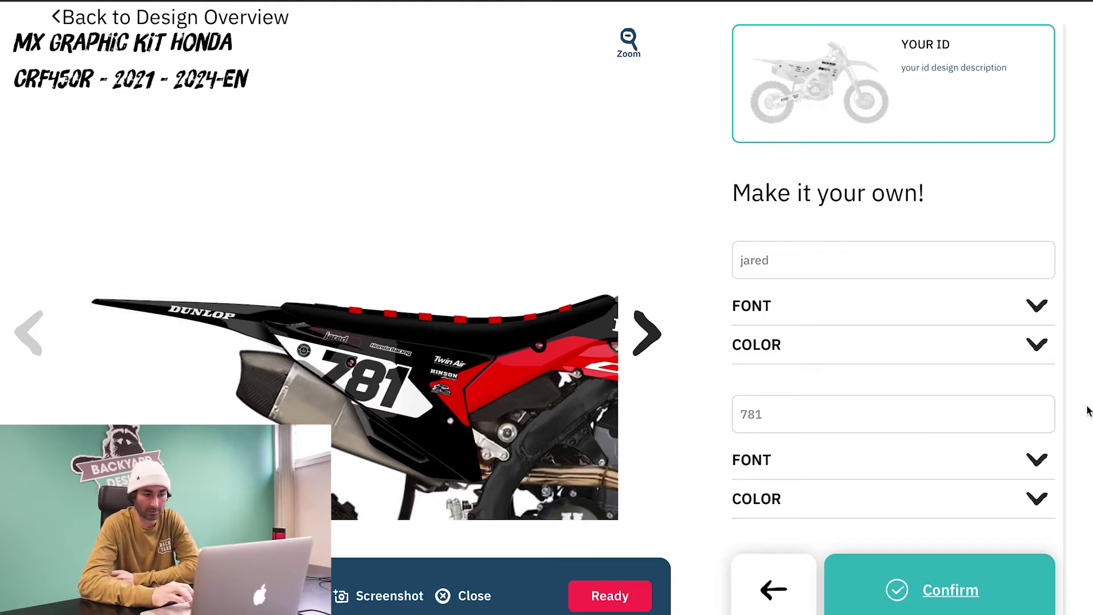
# Replace 781 with 17 and keep Backyard-ProCircuit after trying the Livin and Shot fonts.
pyautogui.press('BackSpace')
pyautogui.press('BackSpace')
pyautogui.press('BackSpace')
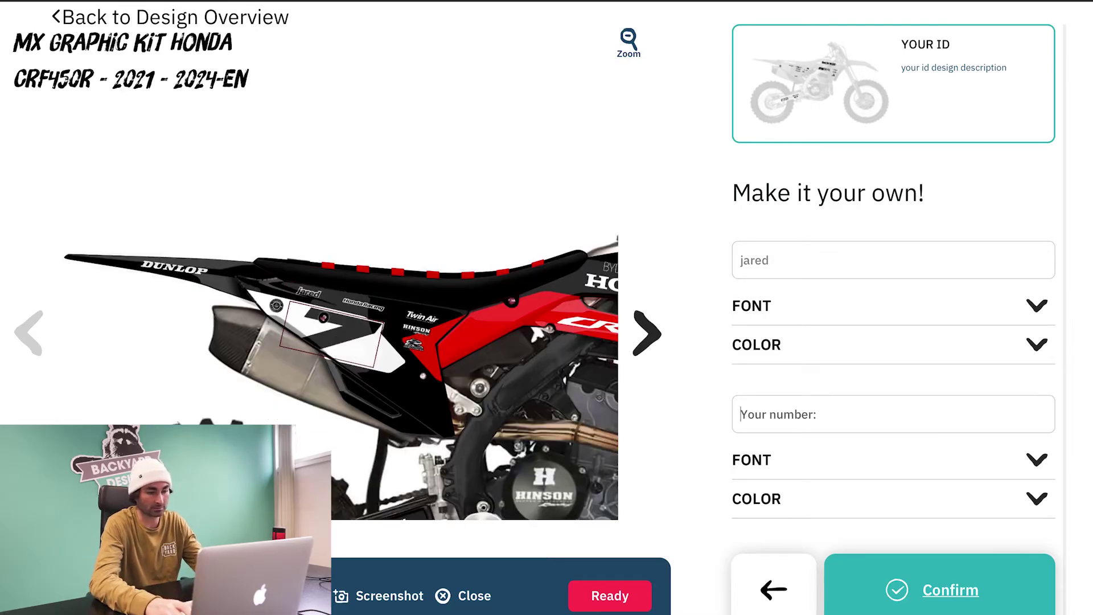
pyautogui.write('17')
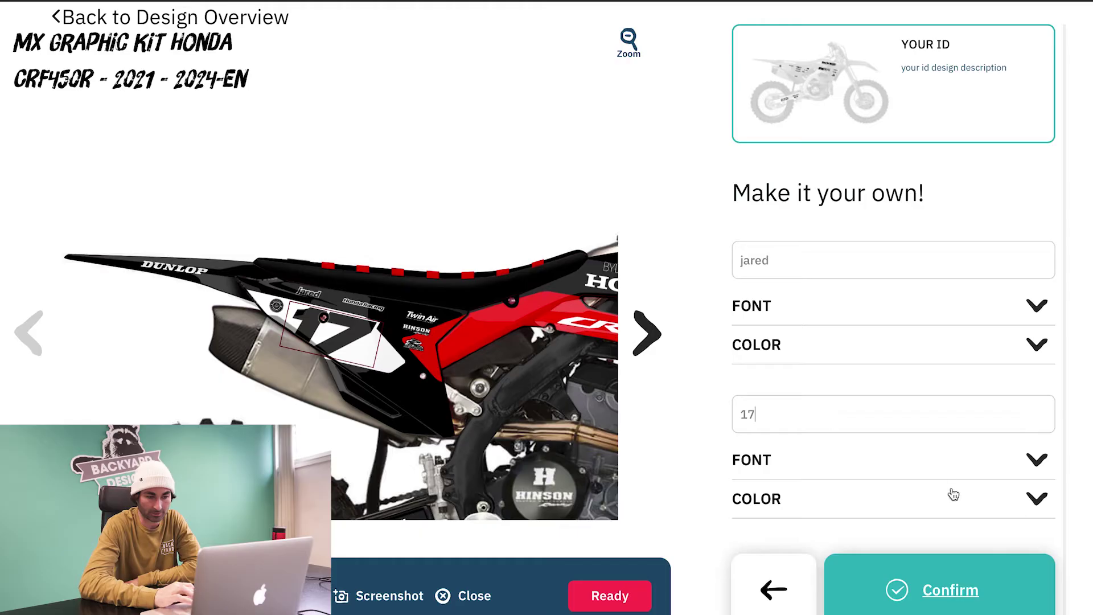
pyautogui.click(956, 468)
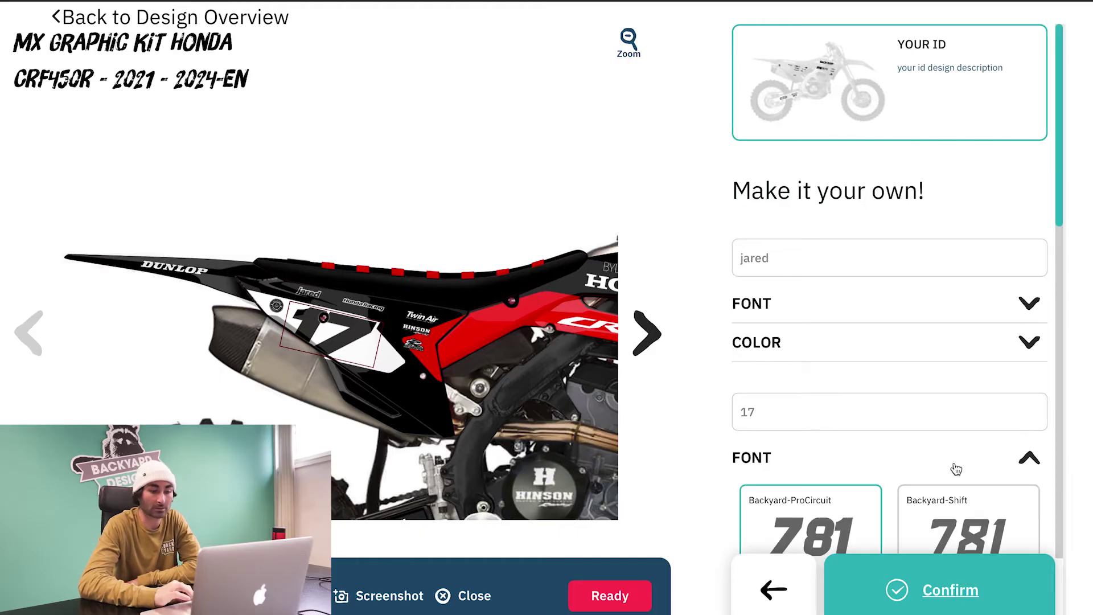
pyautogui.scroll(-6, 954, 464)
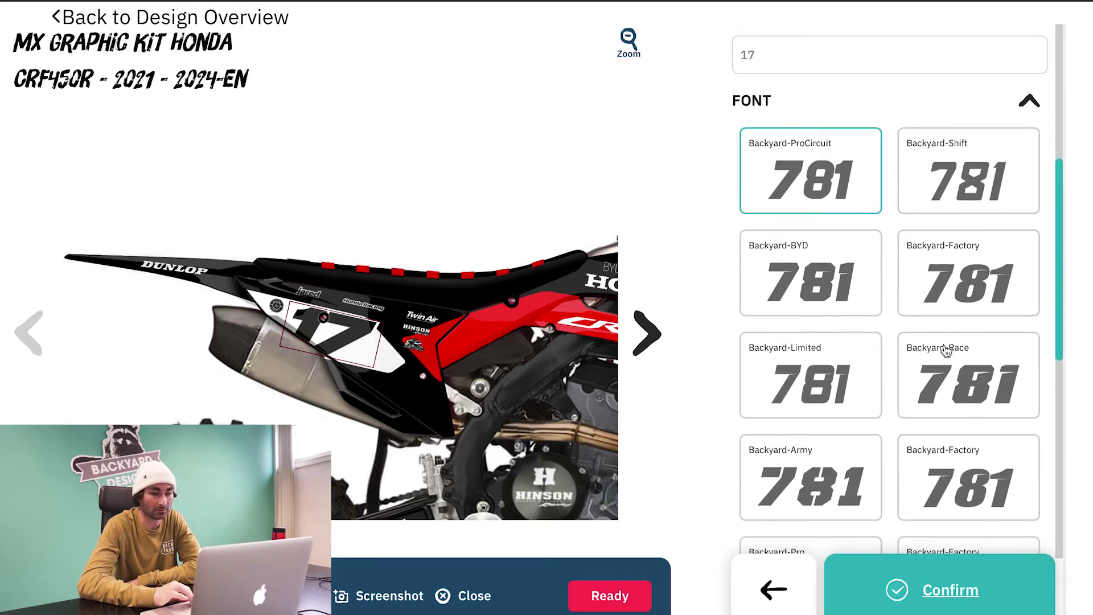
pyautogui.scroll(-6, 946, 351)
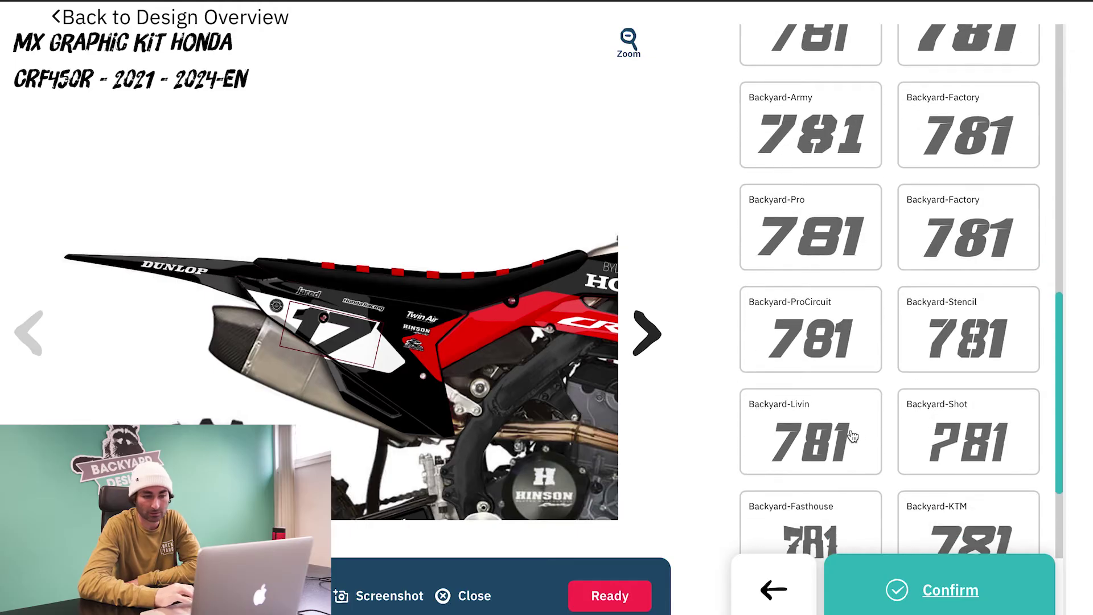
pyautogui.click(830, 438)
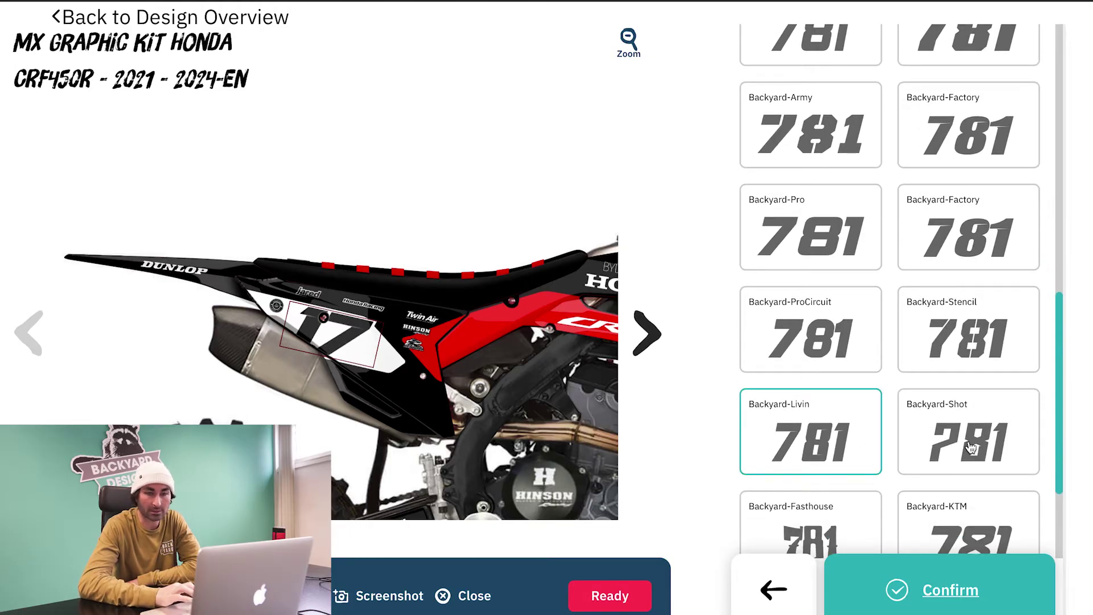
pyautogui.click(970, 447)
pyautogui.scroll(-3, 971, 447)
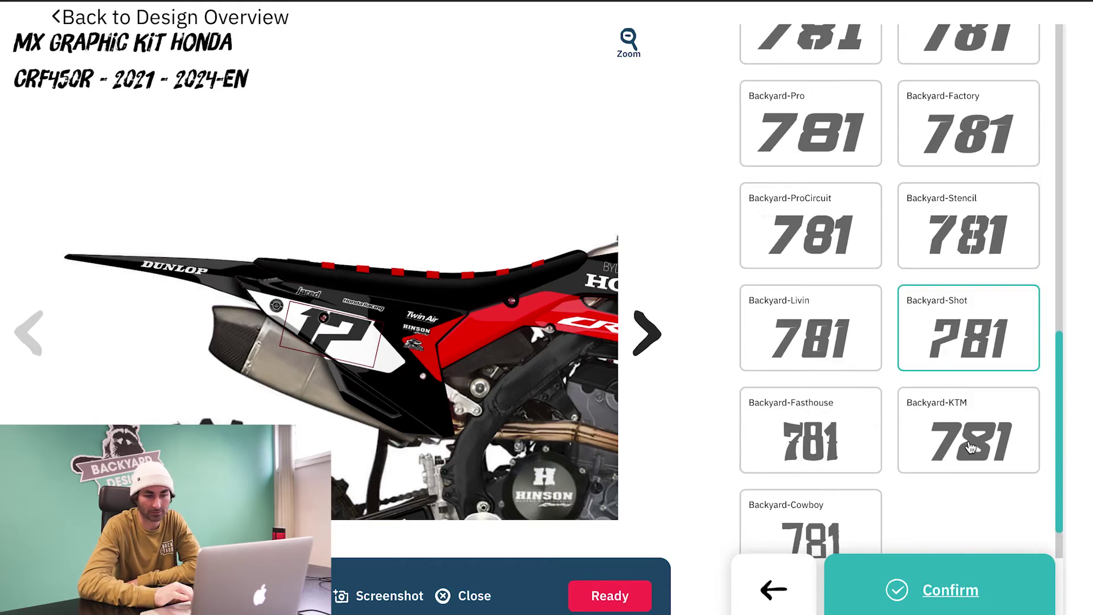
pyautogui.scroll(12, 970, 447)
pyautogui.scroll(-1, 970, 447)
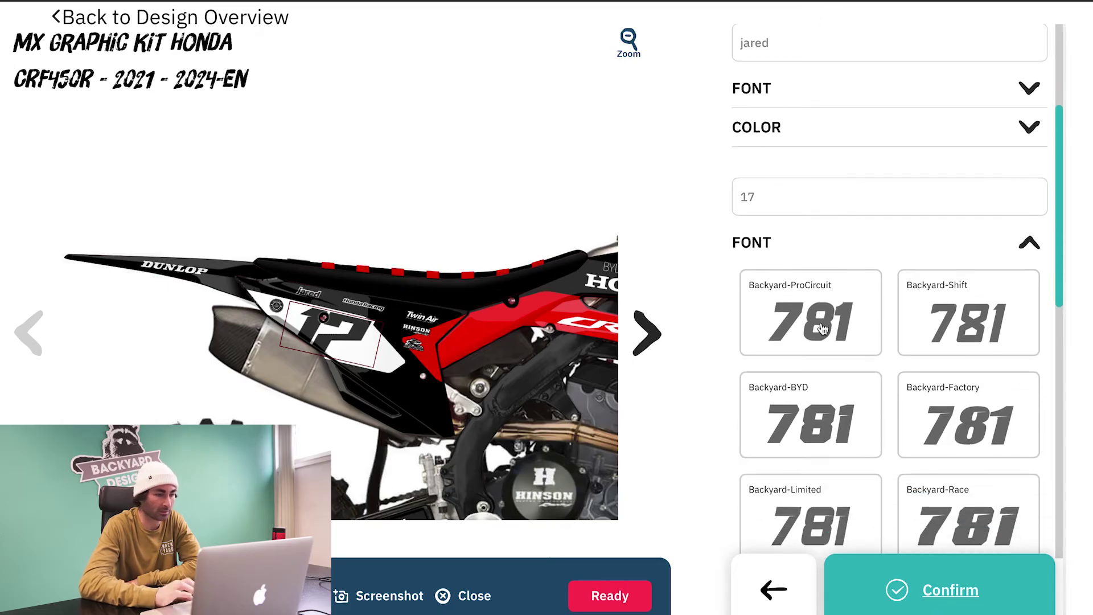
pyautogui.click(823, 328)
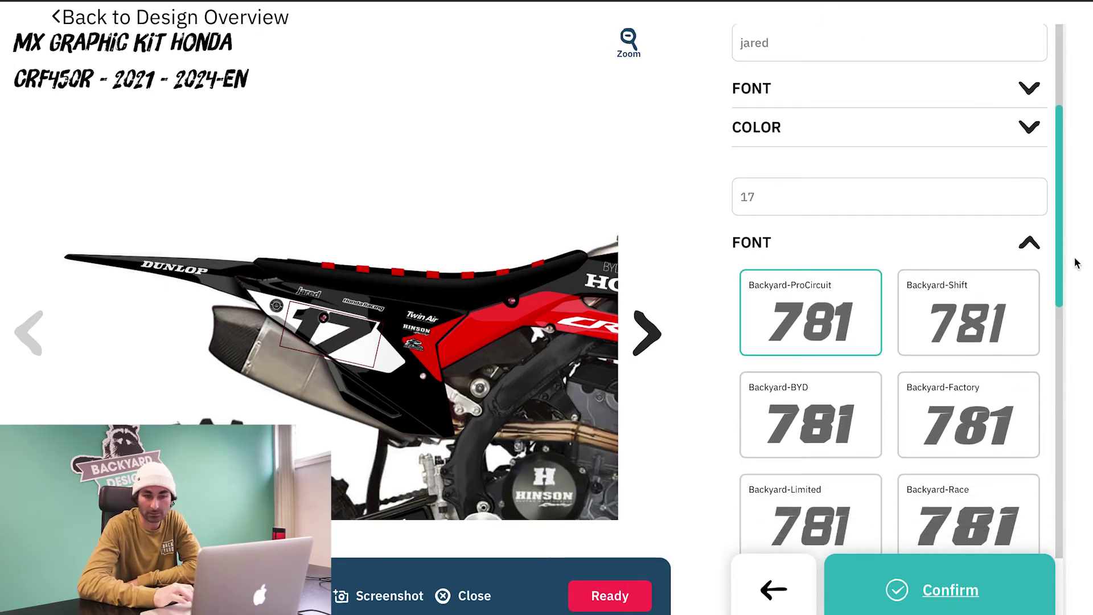
pyautogui.click(1029, 245)
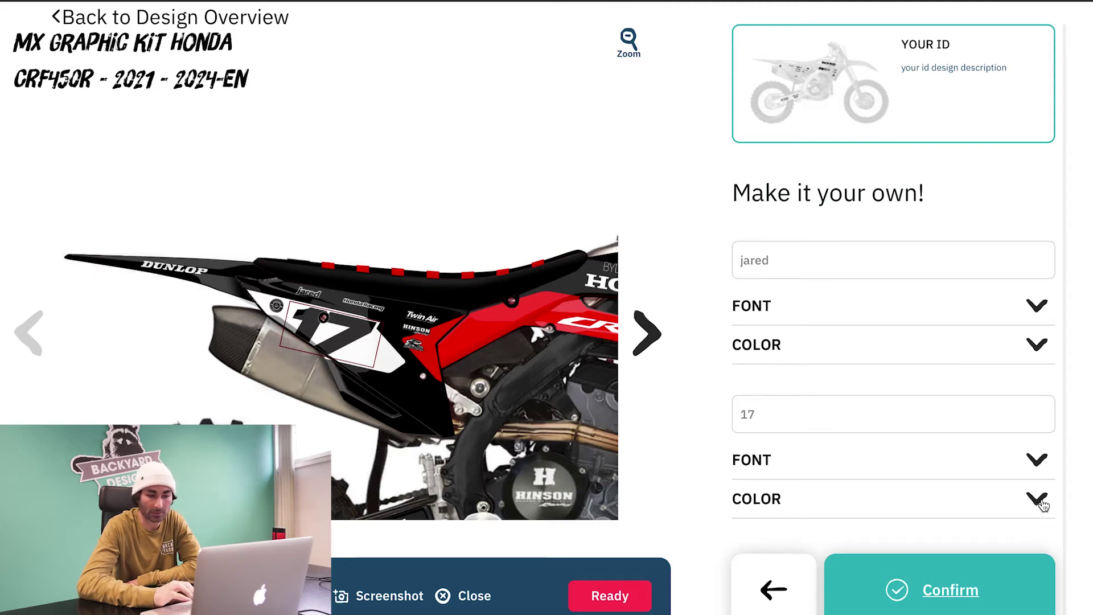
# Keep number 17 black after previewing other colours, and confirm the name and number.
pyautogui.click(1042, 504)
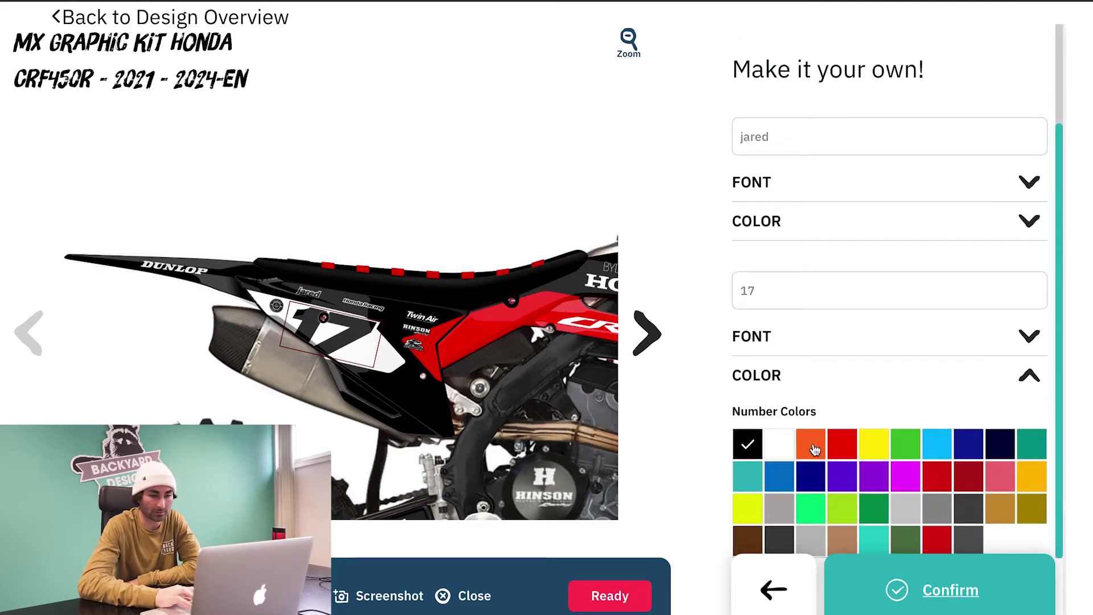
pyautogui.click(814, 450)
pyautogui.click(842, 446)
pyautogui.click(874, 446)
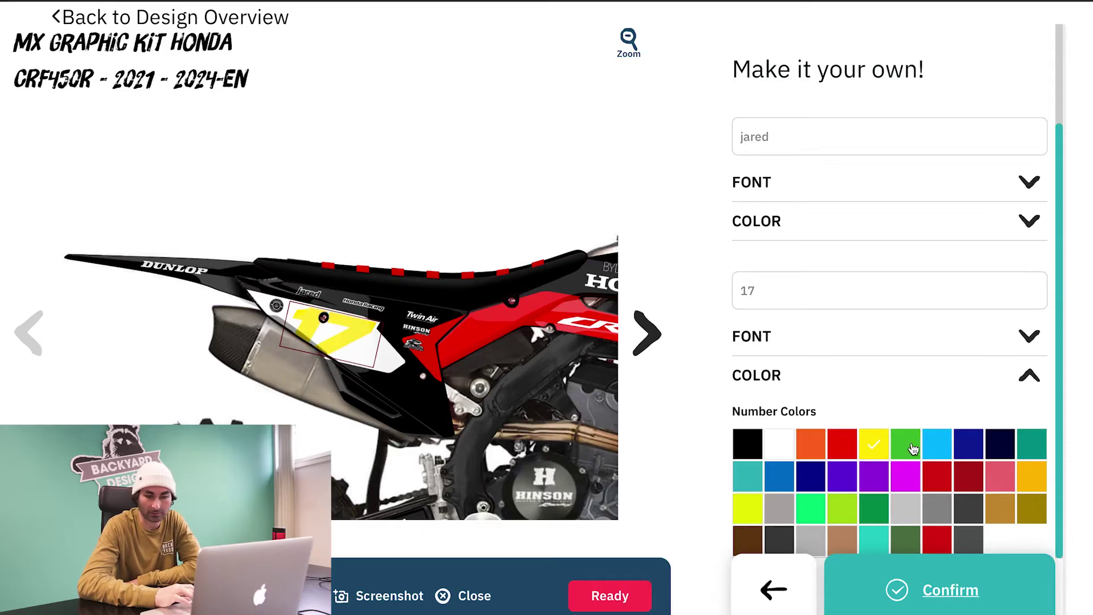
pyautogui.click(911, 449)
pyautogui.click(939, 451)
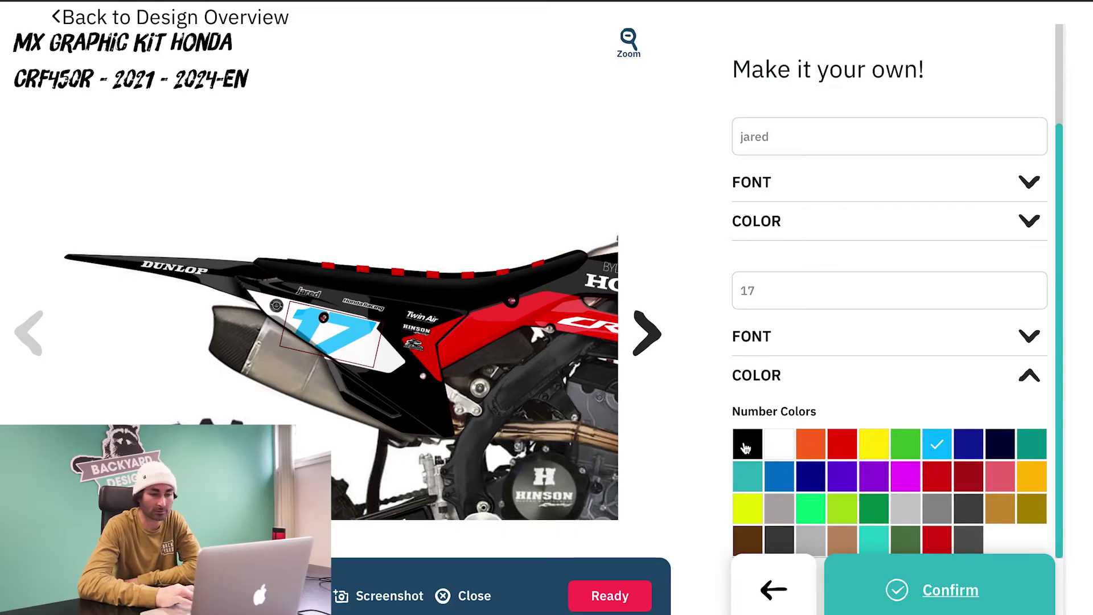
pyautogui.click(747, 445)
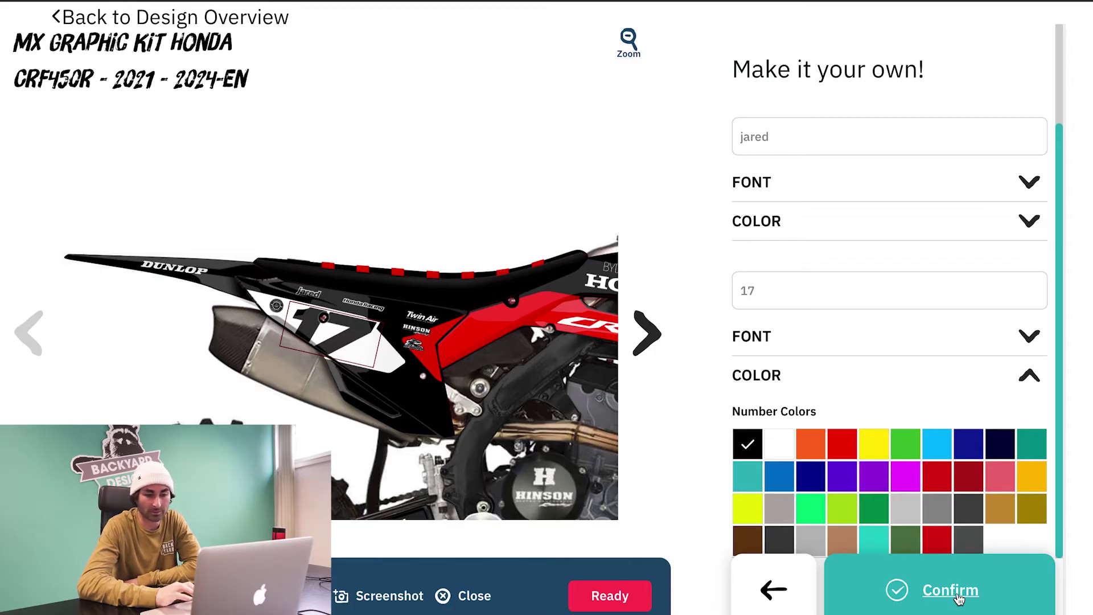
pyautogui.click(959, 596)
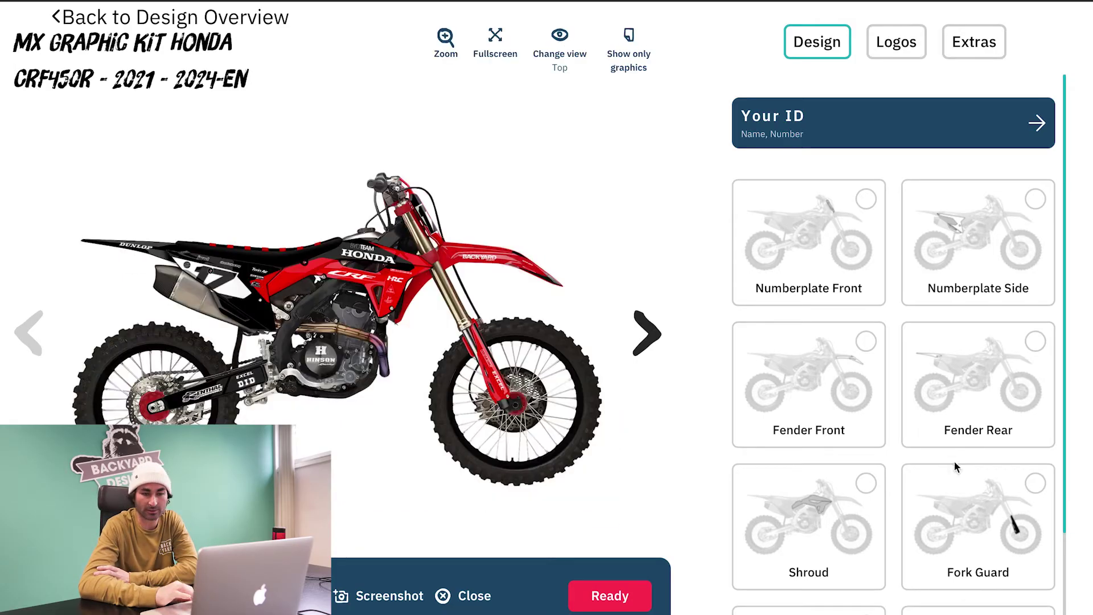
# Open the Shroud editor and browse its base colours, patterns and accent colour sections.
pyautogui.scroll(-2, 954, 463)
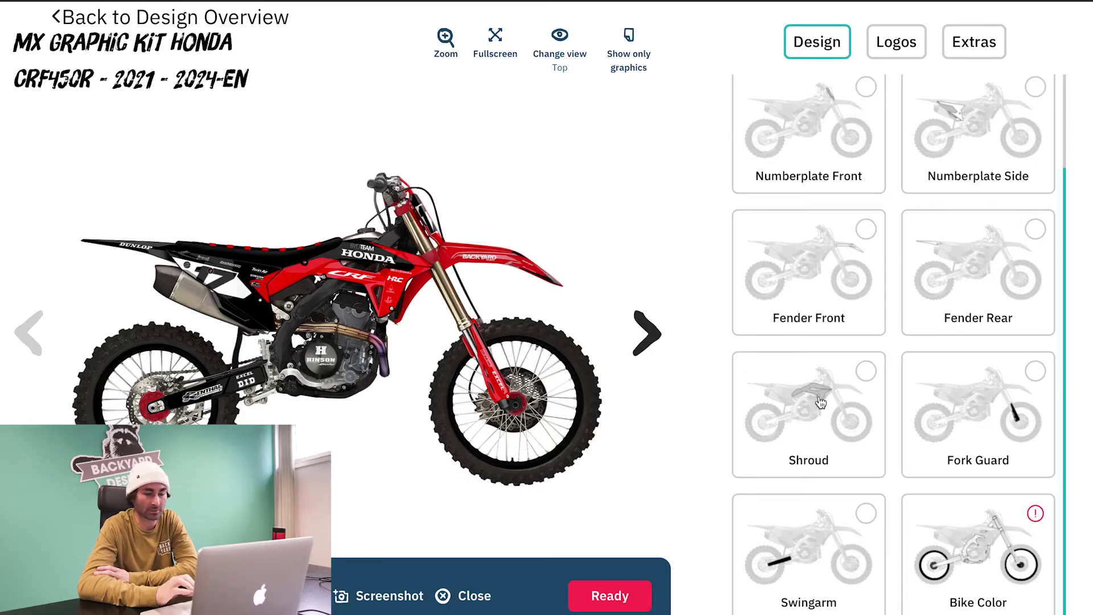
pyautogui.click(820, 402)
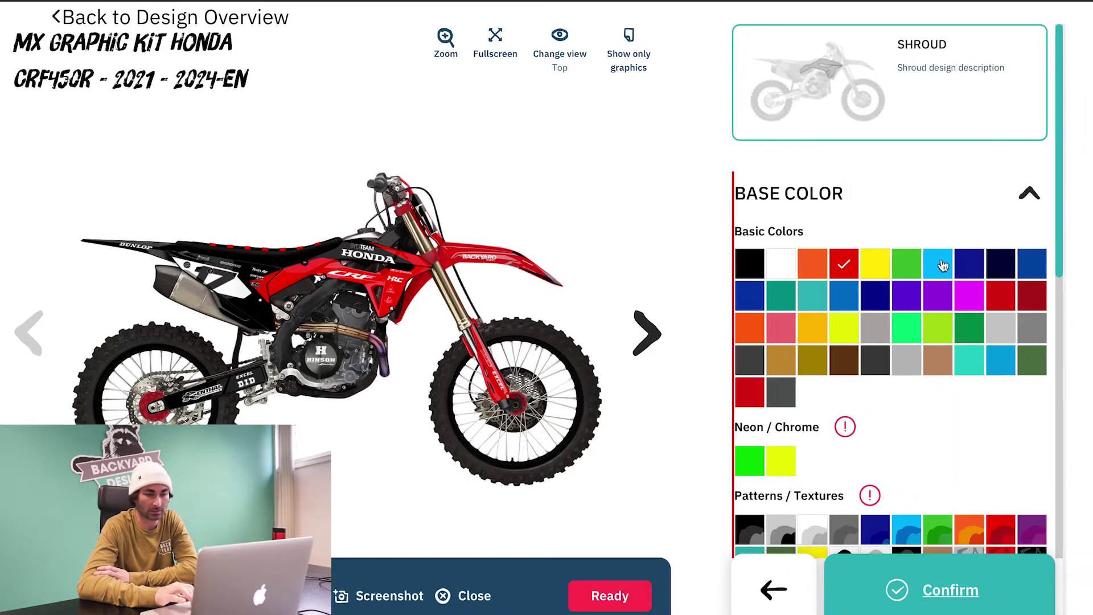
pyautogui.scroll(-3, 846, 404)
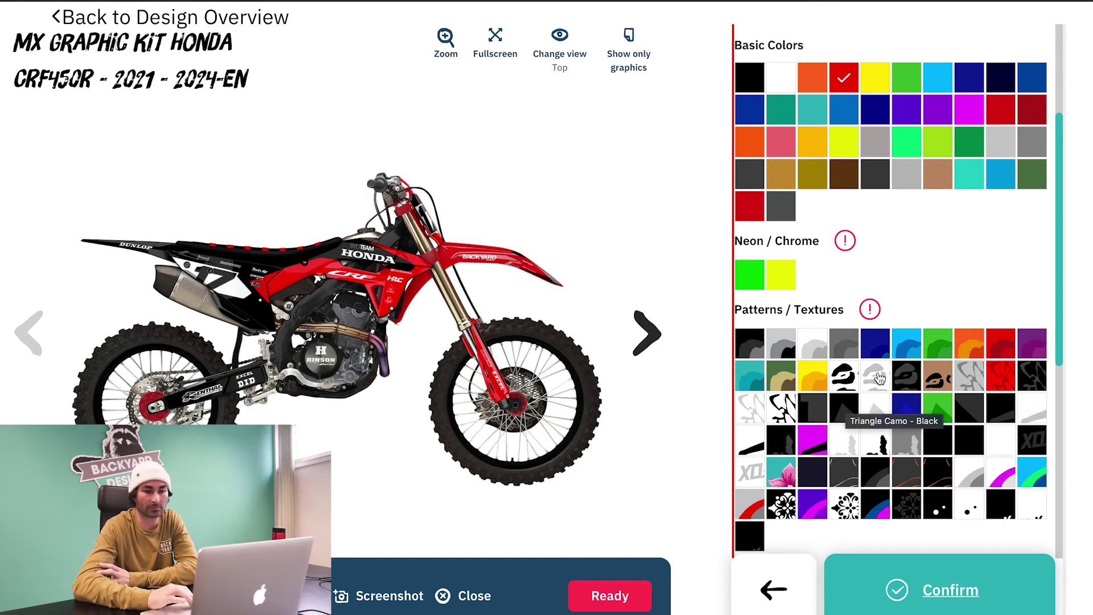
pyautogui.moveTo(963, 305)
pyautogui.scroll(-7, 964, 305)
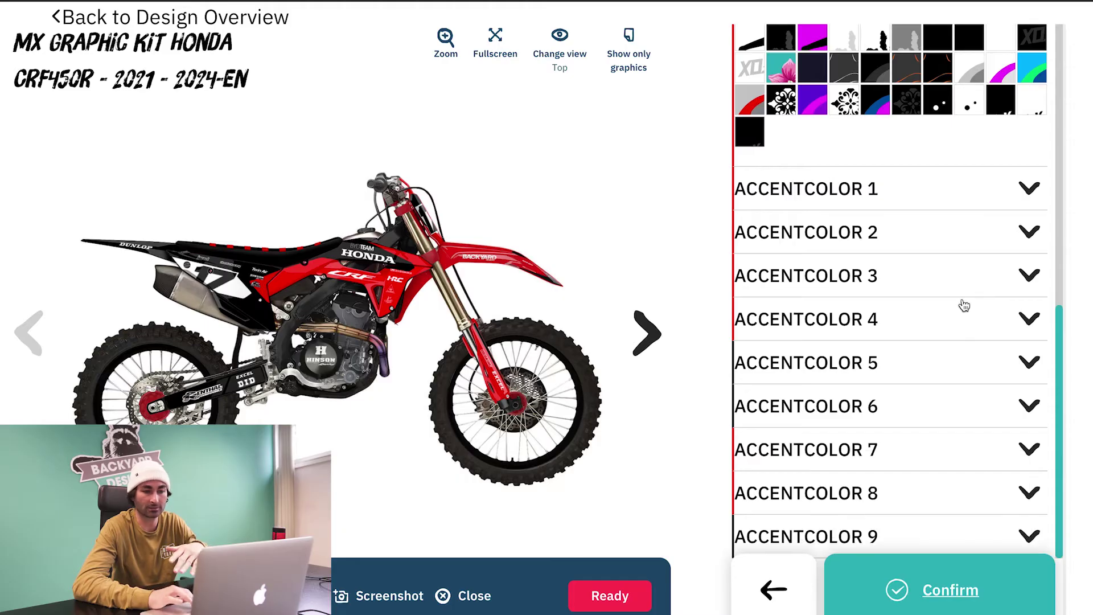
pyautogui.scroll(8, 963, 305)
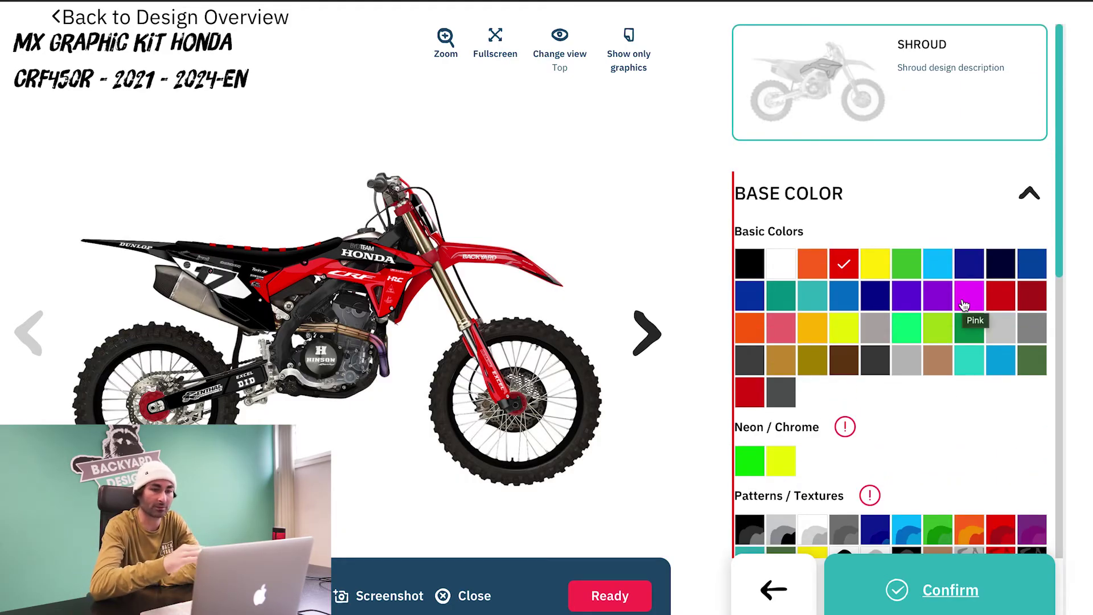
# Set the shroud's first accent colour to no colour after trying yellow, green and light blue.
pyautogui.click(1029, 195)
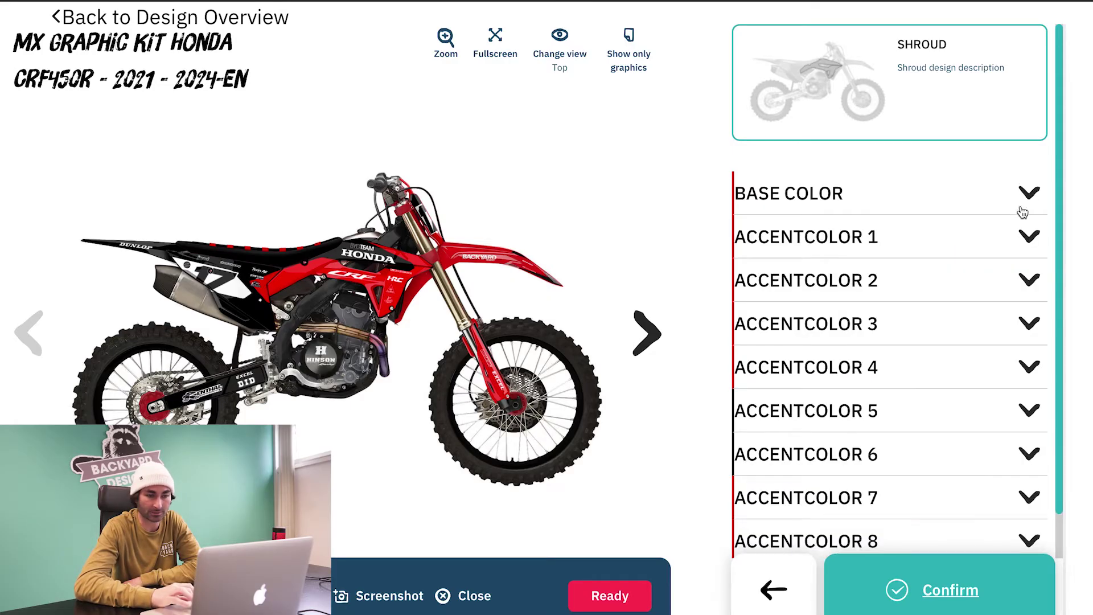
pyautogui.click(1030, 238)
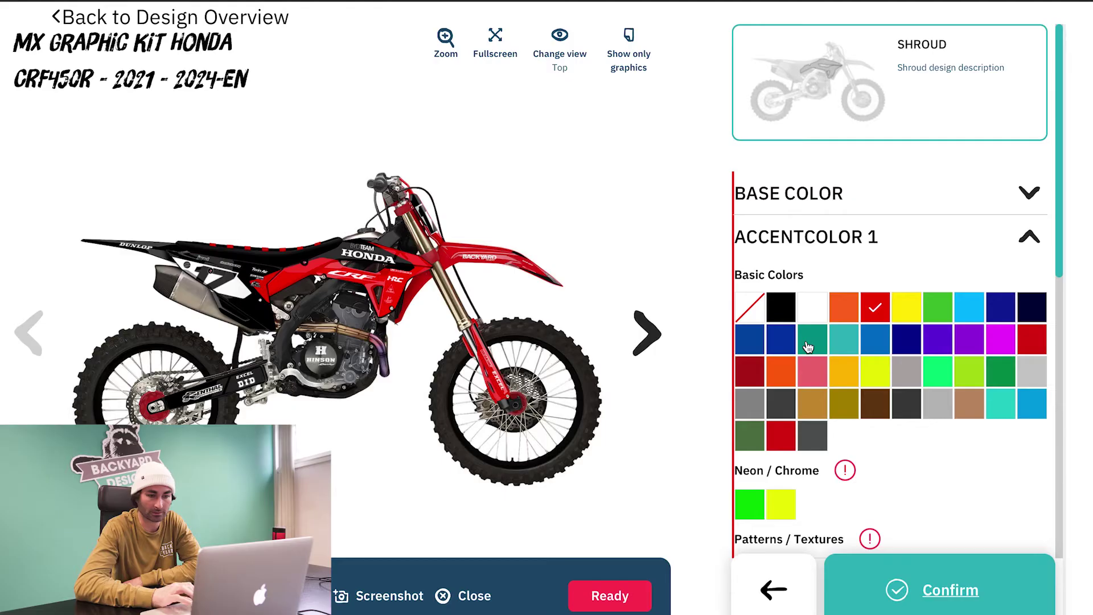
pyautogui.click(905, 316)
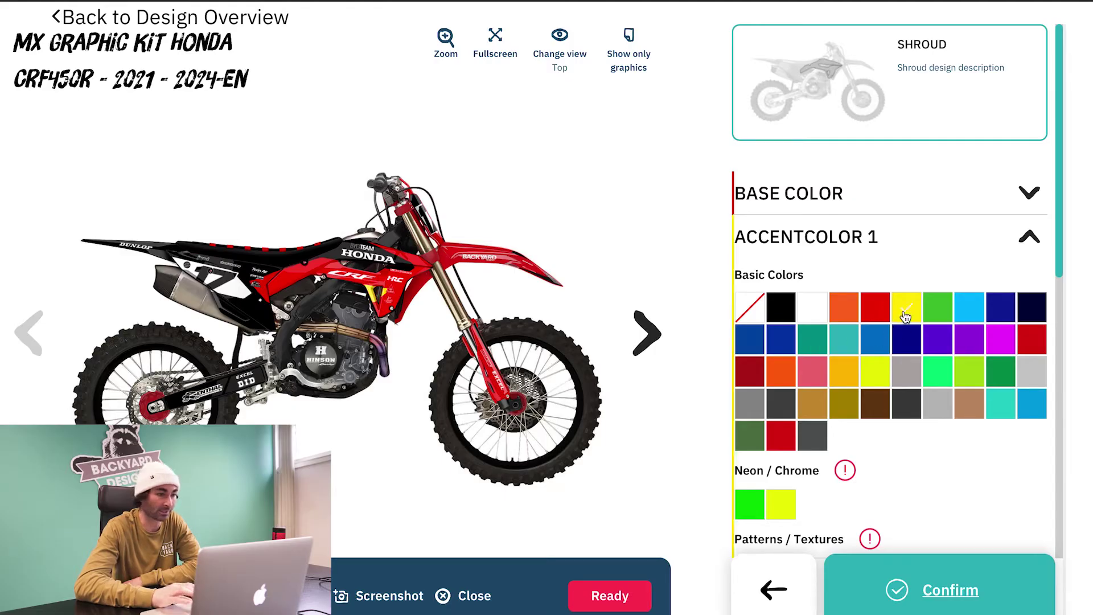
pyautogui.click(943, 316)
pyautogui.click(971, 314)
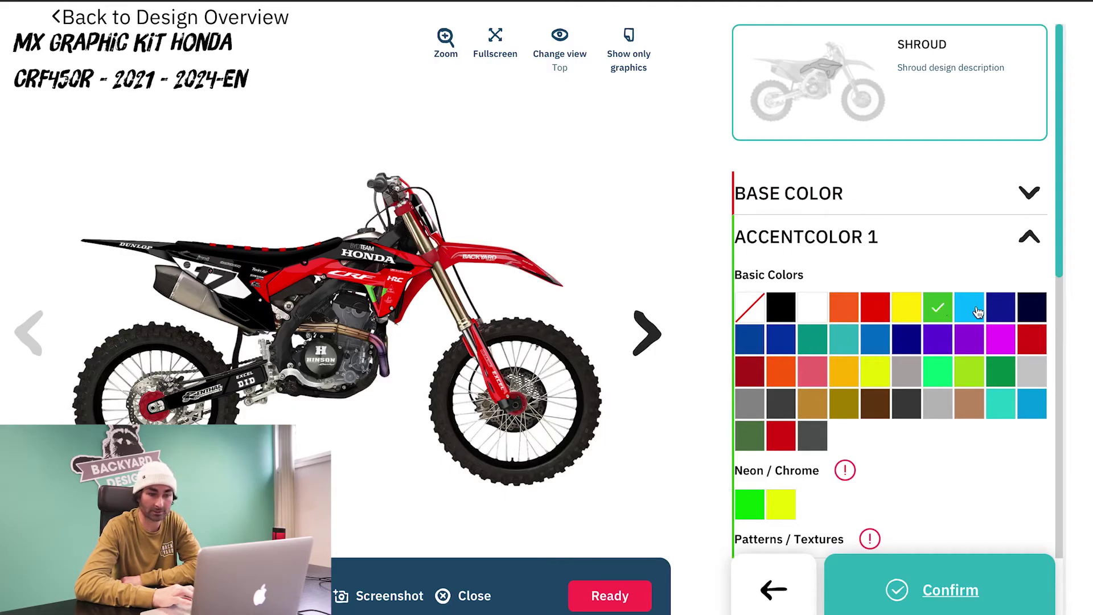
pyautogui.click(755, 310)
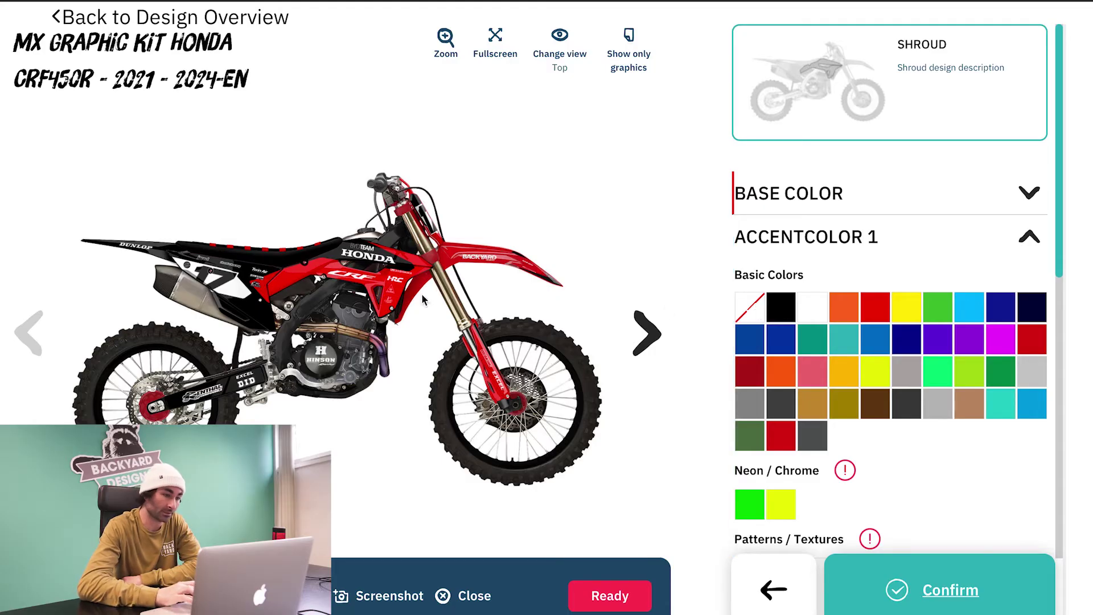
# Make the third accent colour white and confirm the shroud design.
pyautogui.click(417, 263)
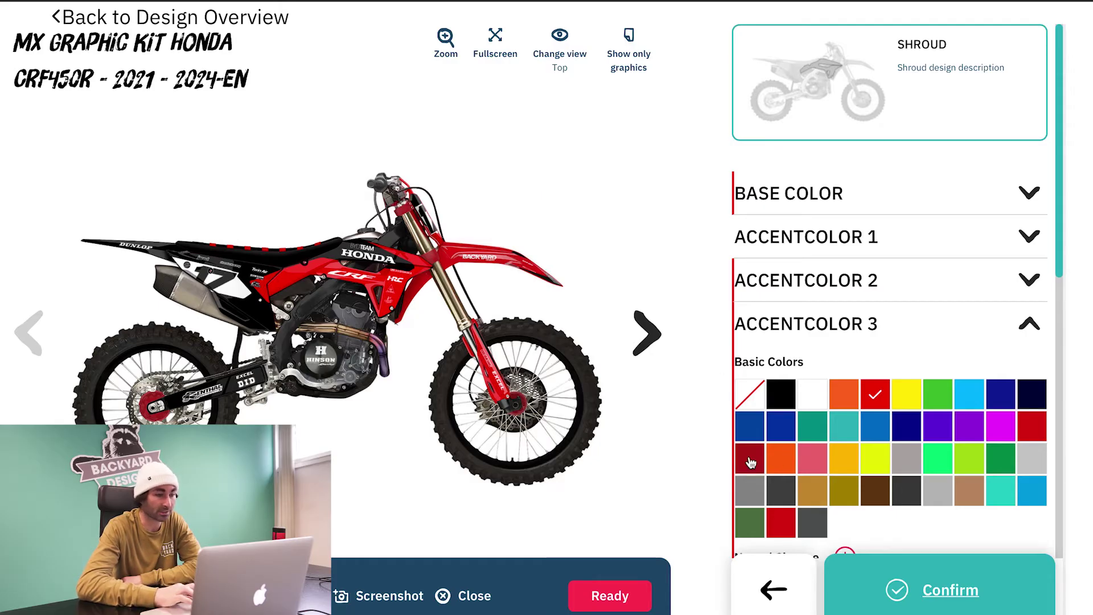
pyautogui.click(782, 465)
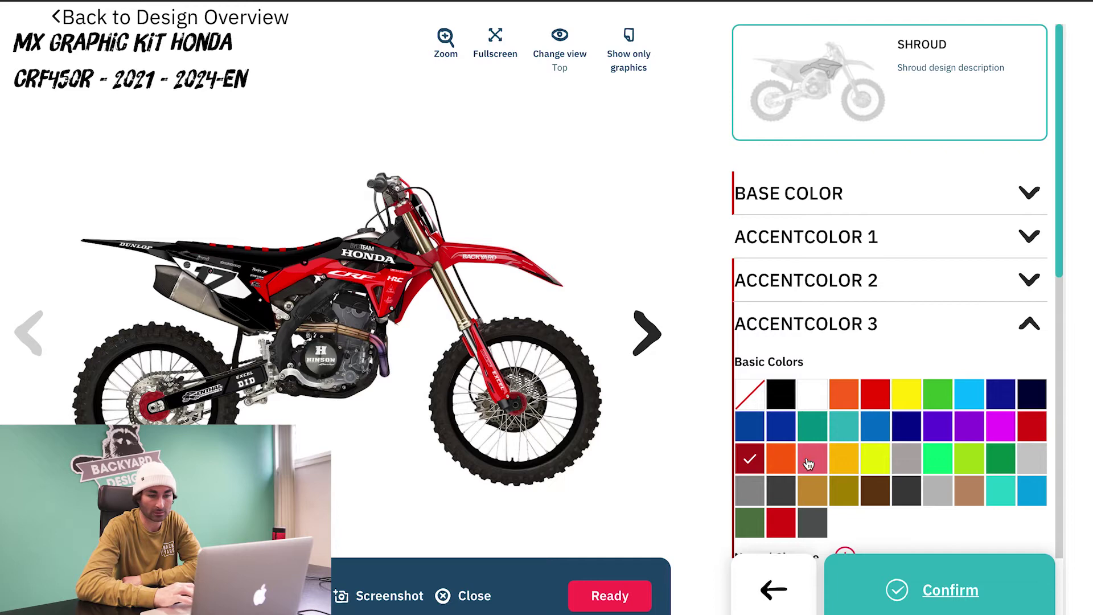
pyautogui.click(877, 466)
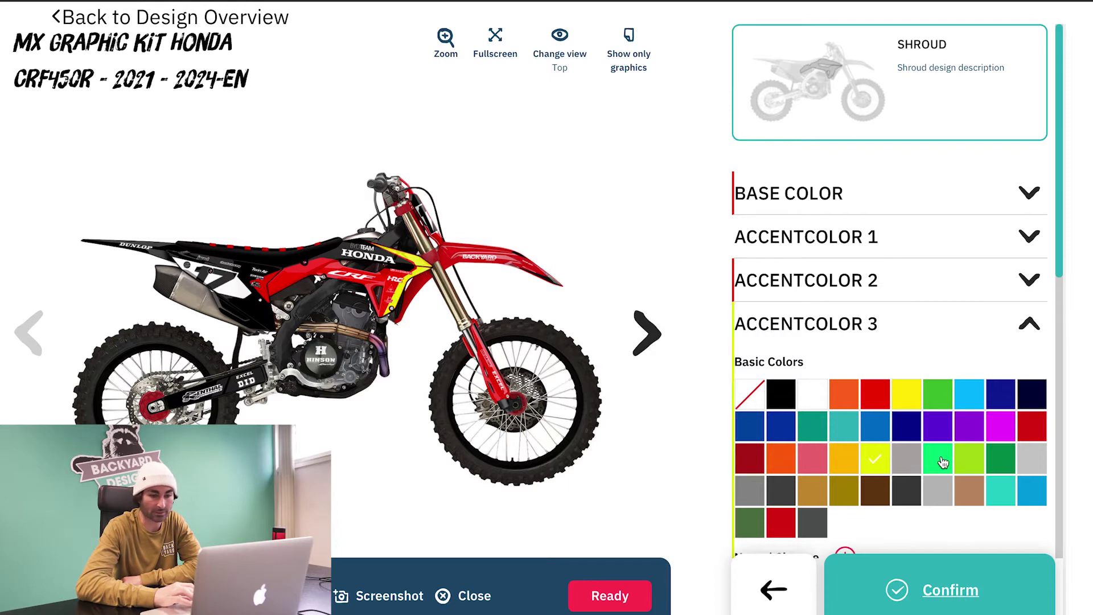
pyautogui.click(939, 460)
pyautogui.click(936, 397)
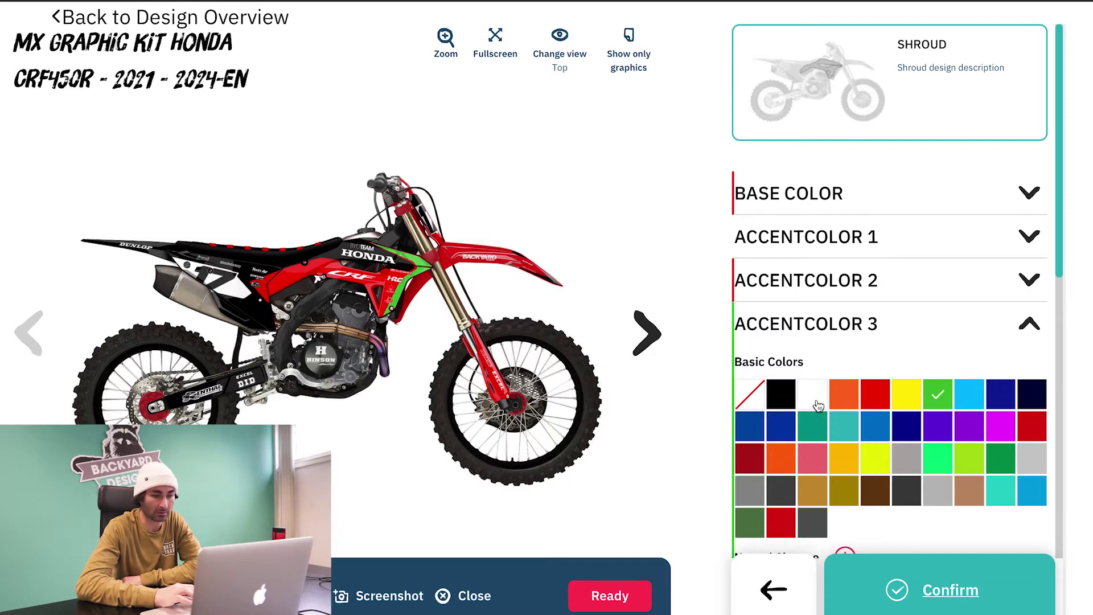
pyautogui.click(817, 405)
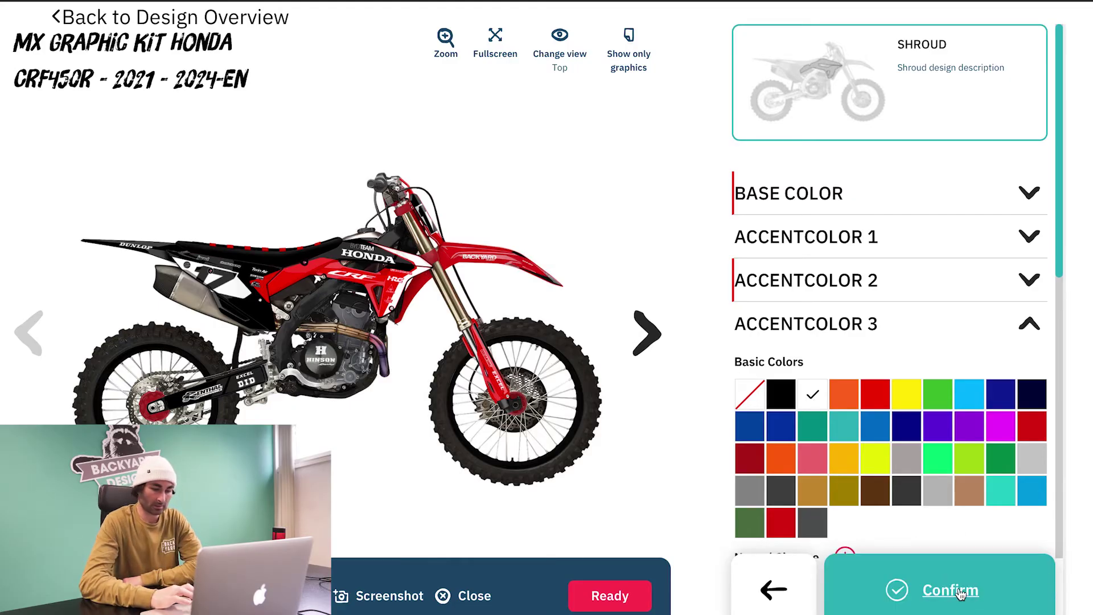
pyautogui.click(960, 594)
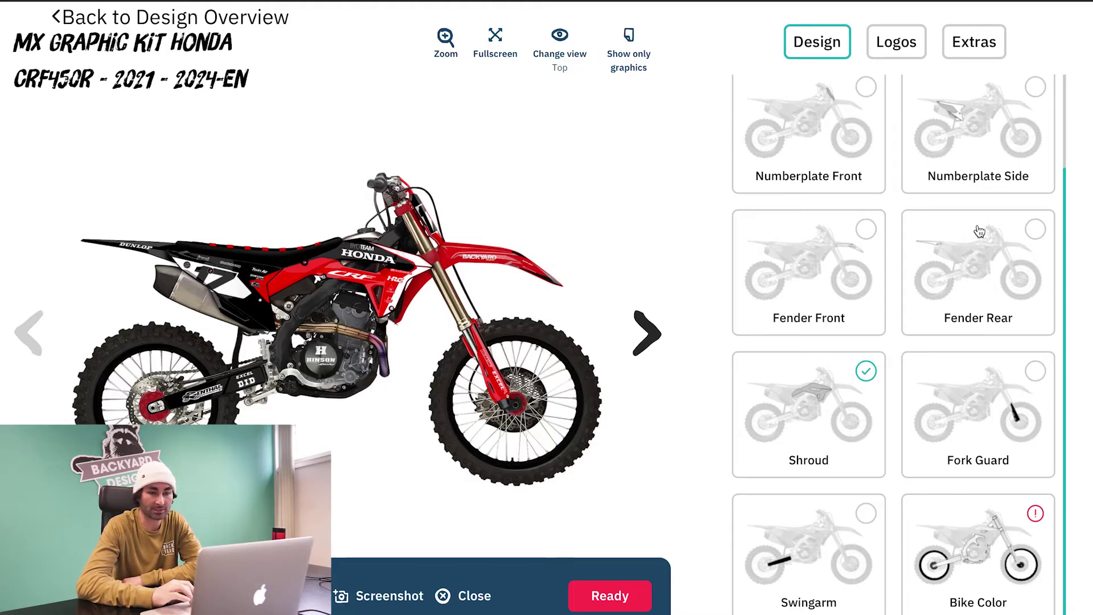
# Open Fender Rear, view the bike from the top, zoom into the seat, then zoom out.
pyautogui.click(970, 247)
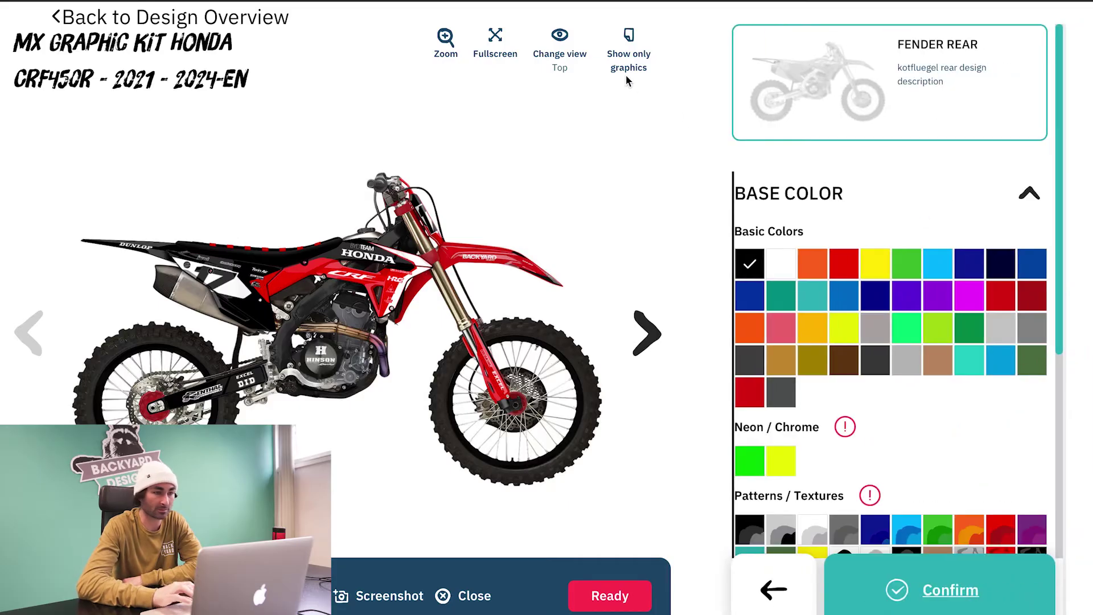
pyautogui.click(555, 51)
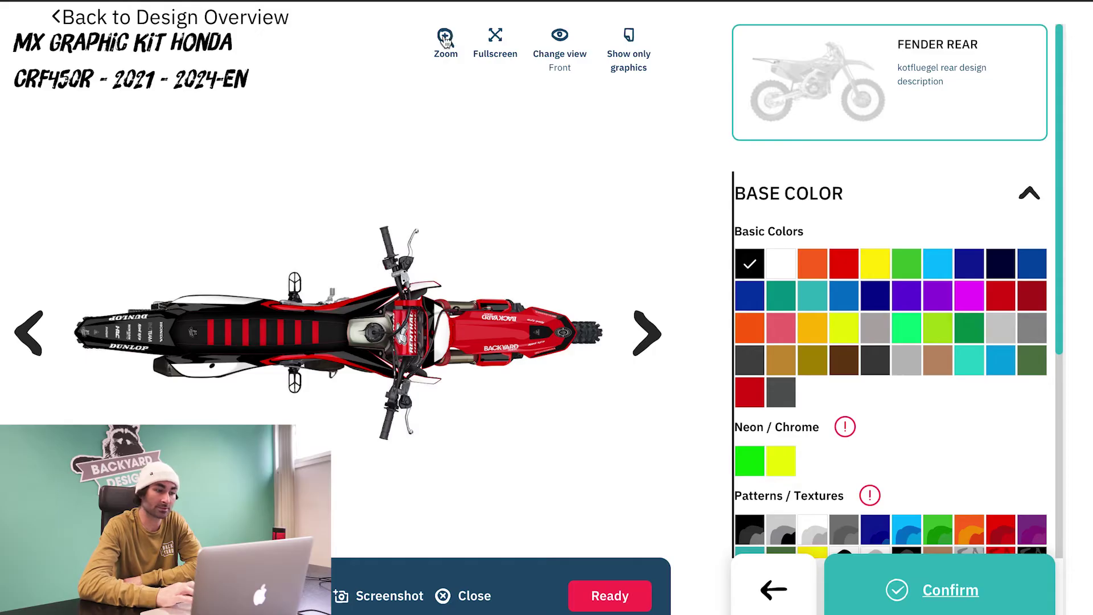
pyautogui.click(446, 38)
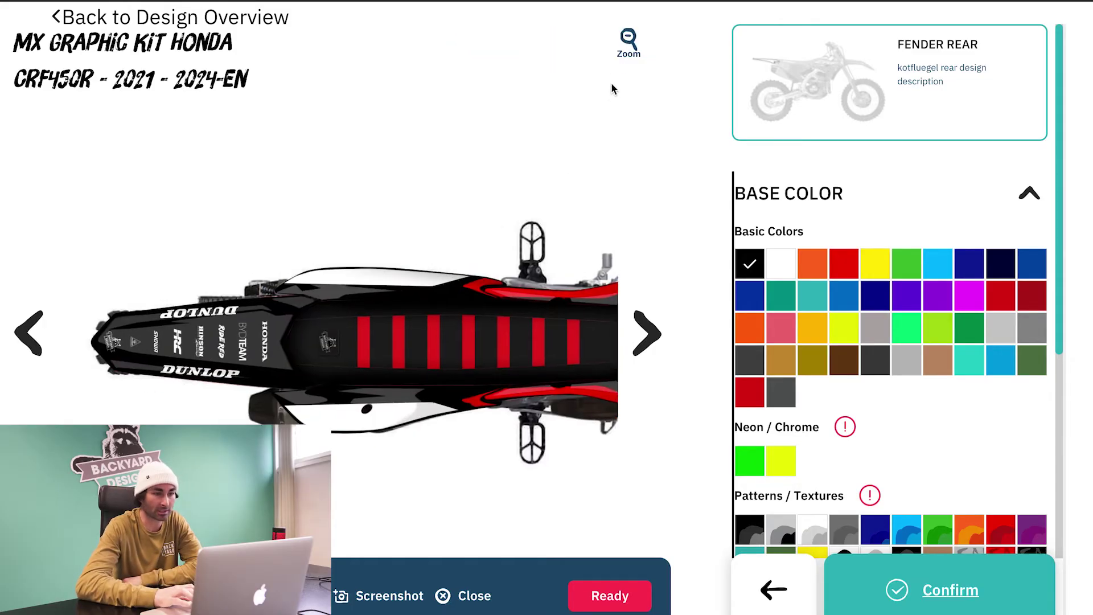
pyautogui.click(628, 40)
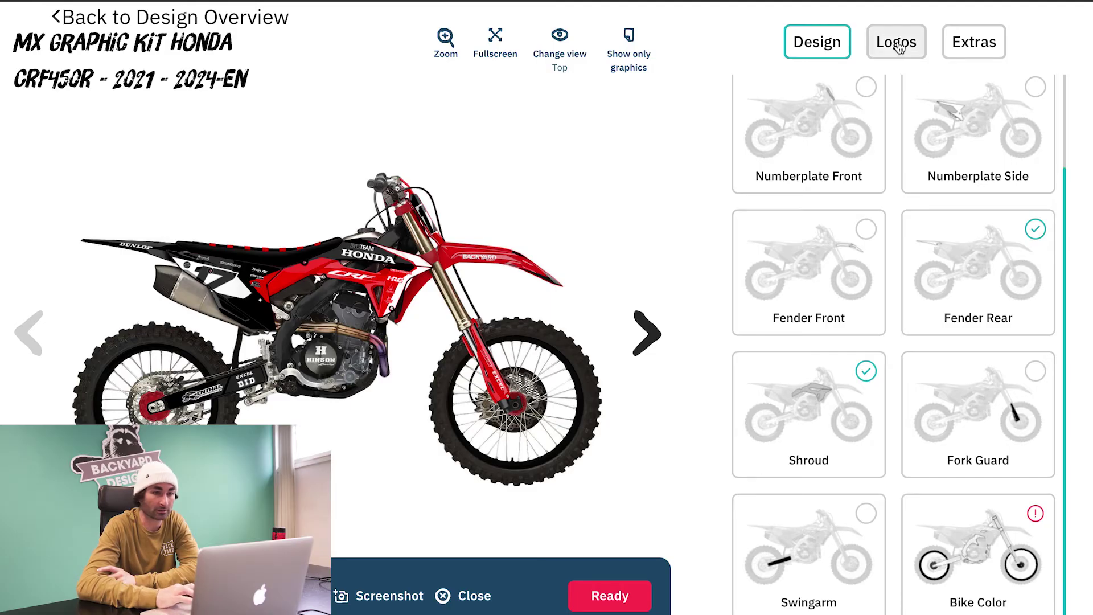
# In Logos, select the HONDA logo on the shroud for replacement.
pyautogui.click(896, 45)
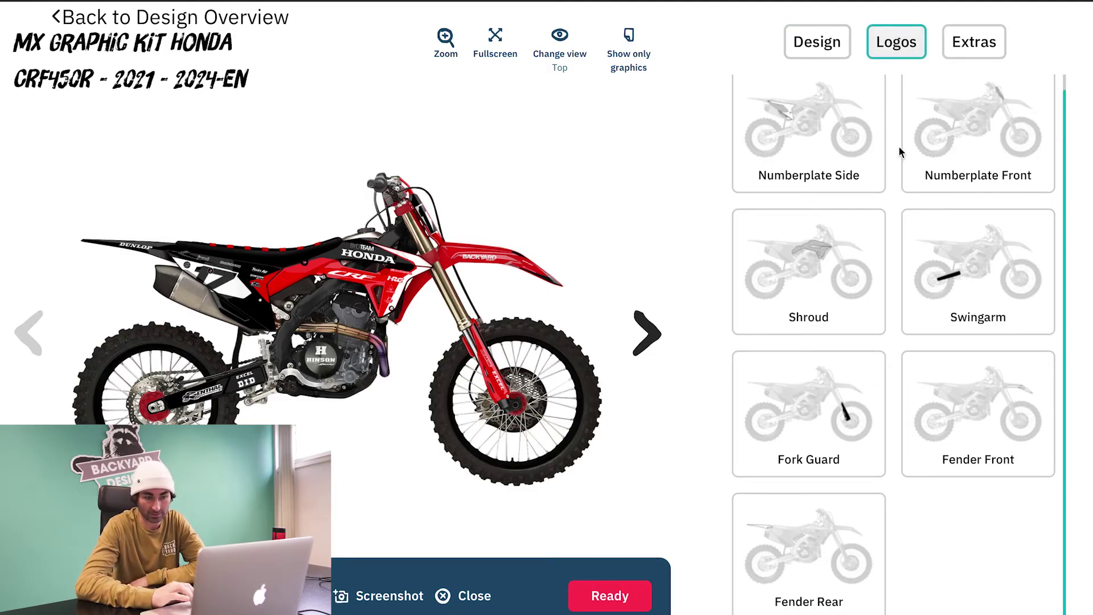
pyautogui.scroll(1, 907, 236)
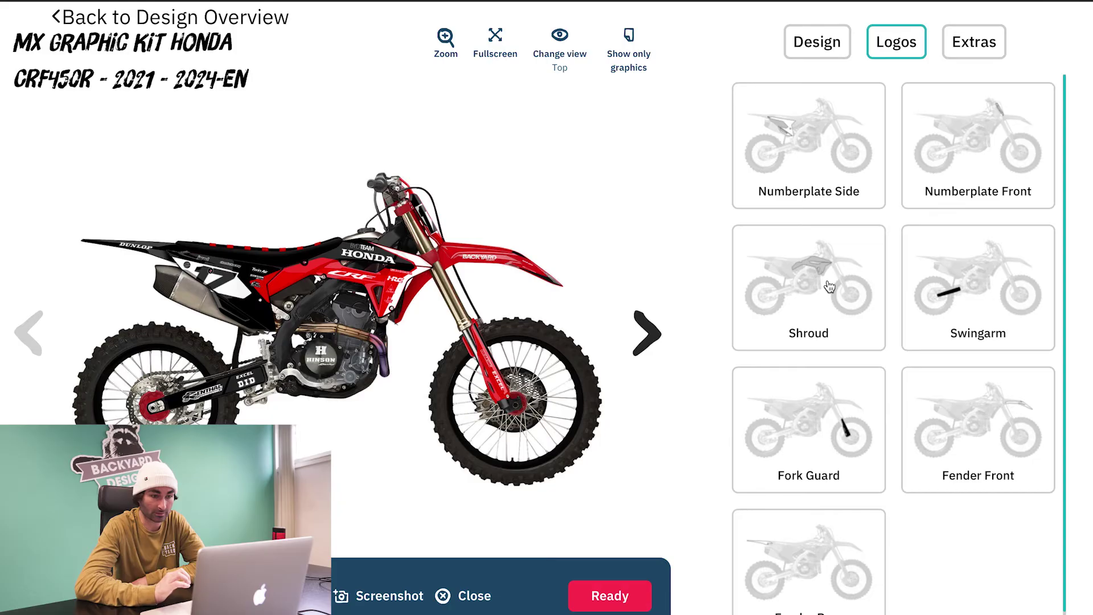
pyautogui.click(829, 286)
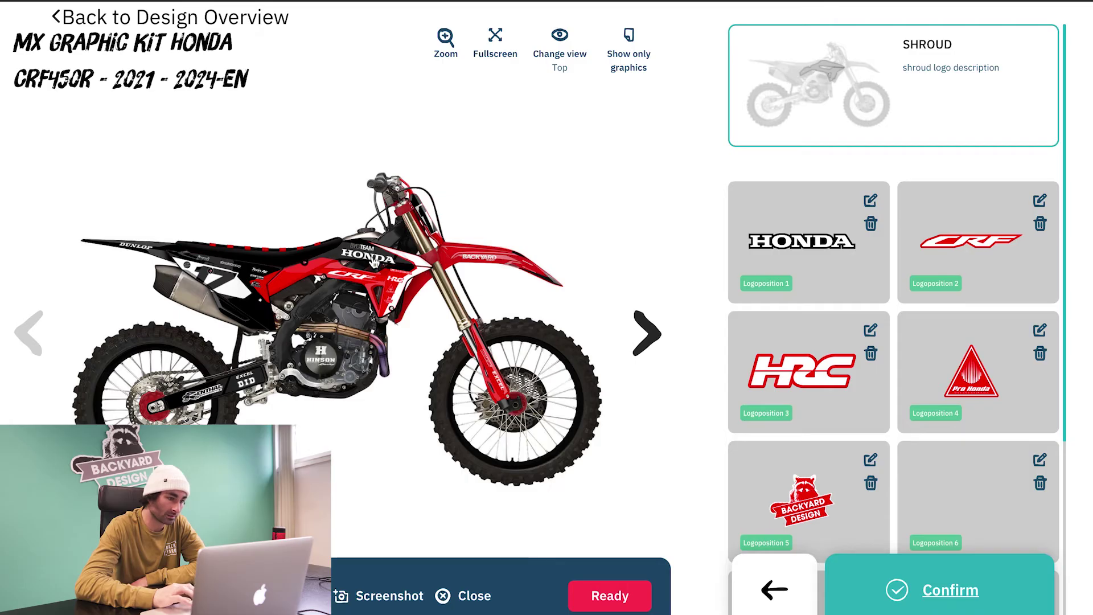
pyautogui.click(373, 262)
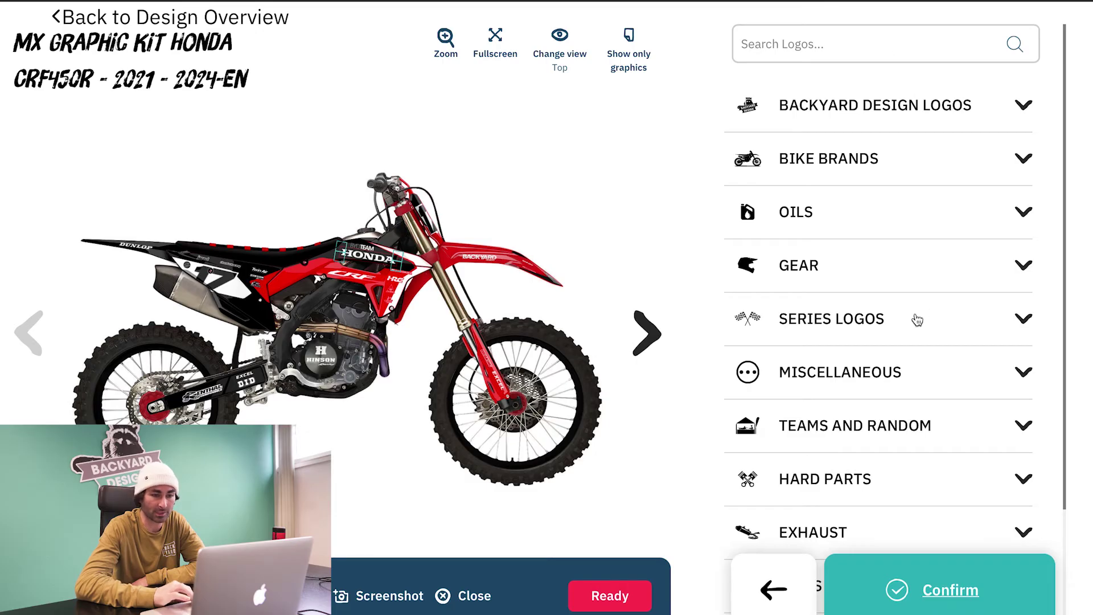
pyautogui.scroll(-3, 915, 317)
pyautogui.scroll(2, 916, 319)
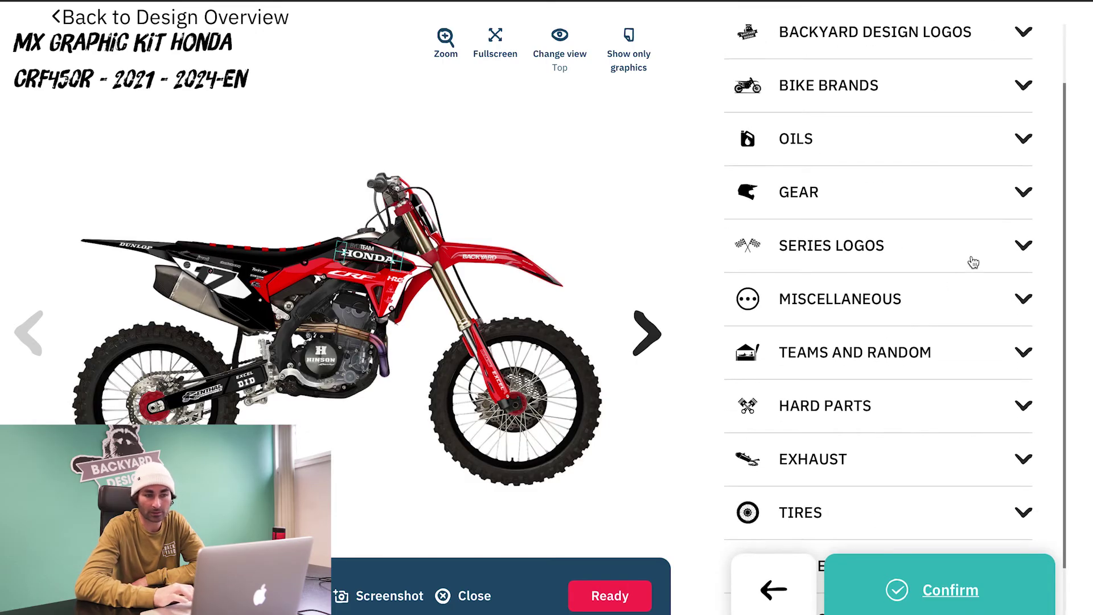
pyautogui.click(1024, 140)
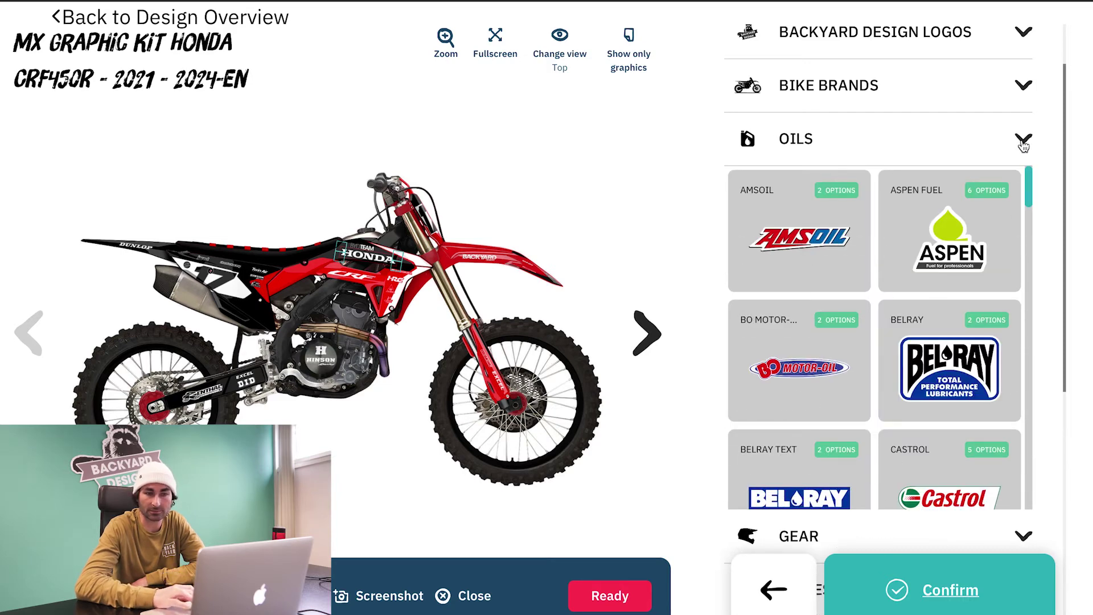
pyautogui.click(1023, 142)
pyautogui.scroll(3, 1019, 149)
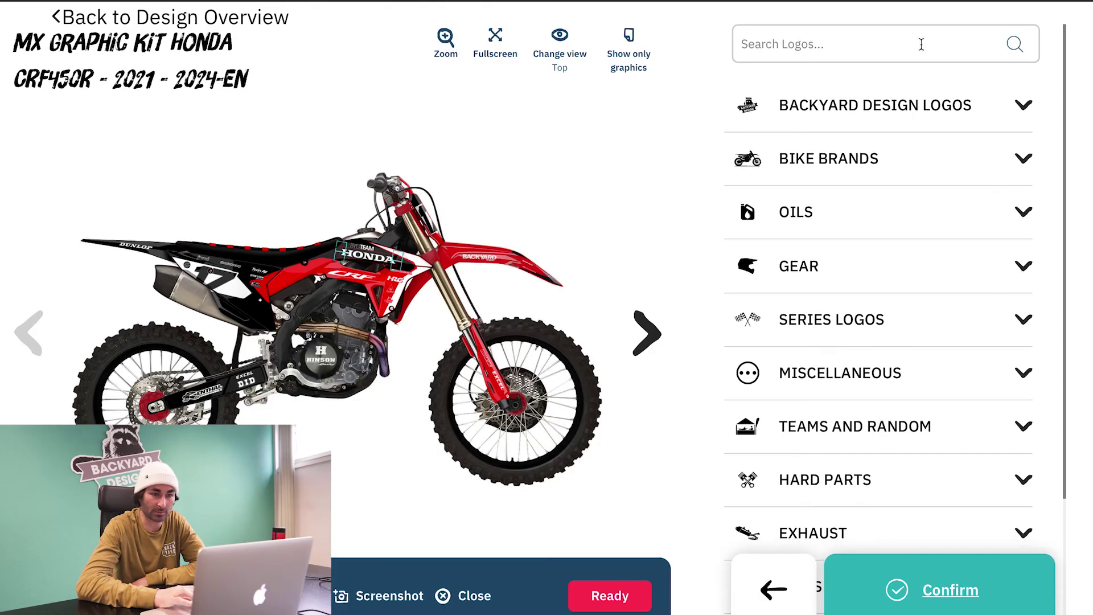
# Search 'dirtbike', place the black DIRTBIKE magazine logo, and confirm.
pyautogui.click(920, 43)
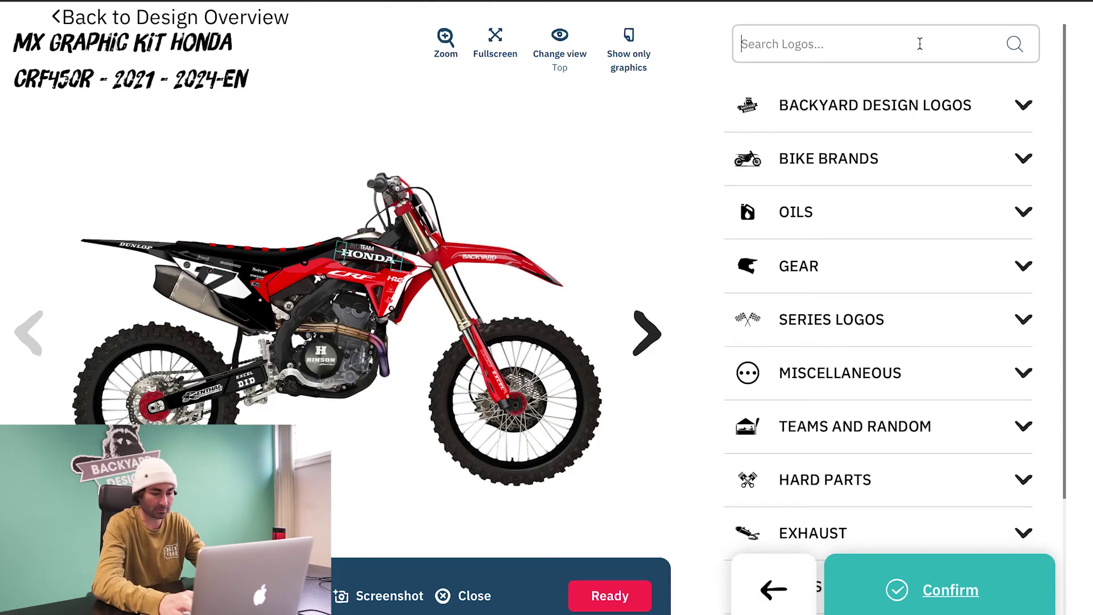
pyautogui.write('dirtbik')
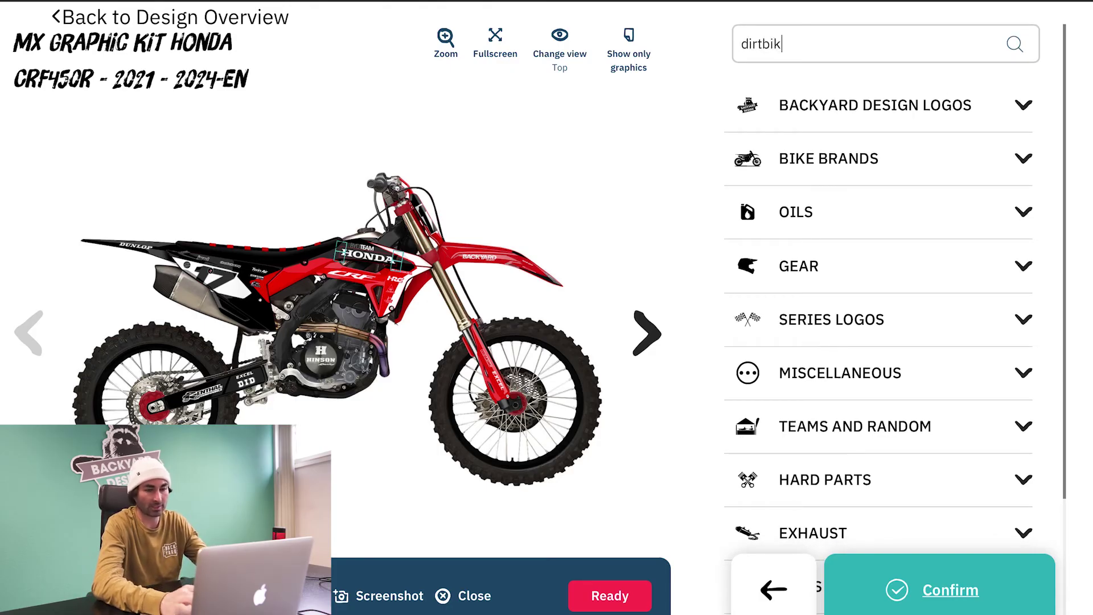
pyautogui.write('e')
pyautogui.press('Return')
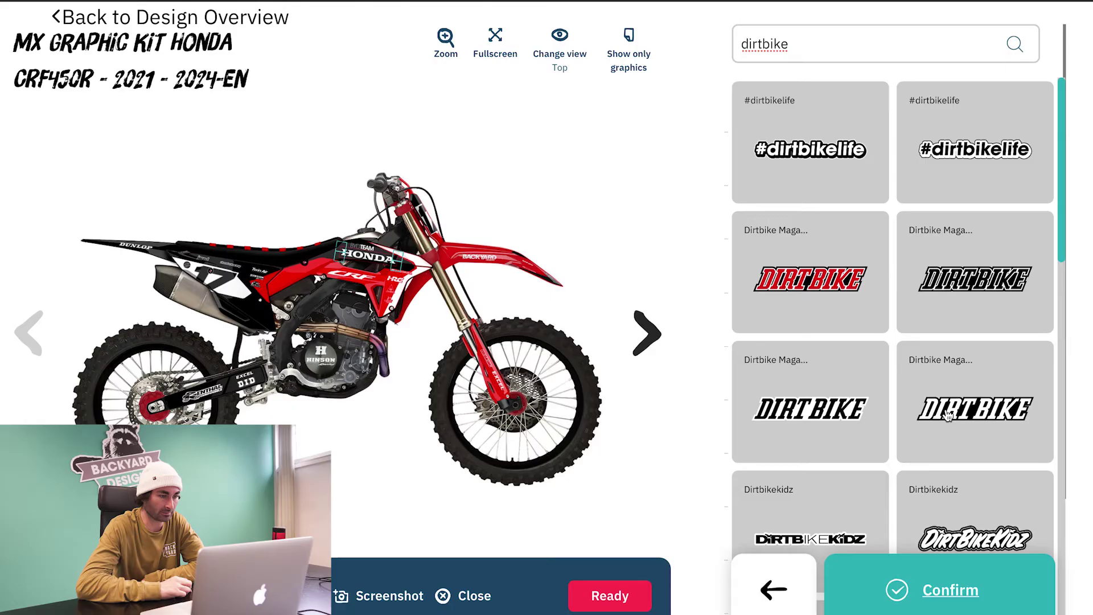
pyautogui.click(948, 415)
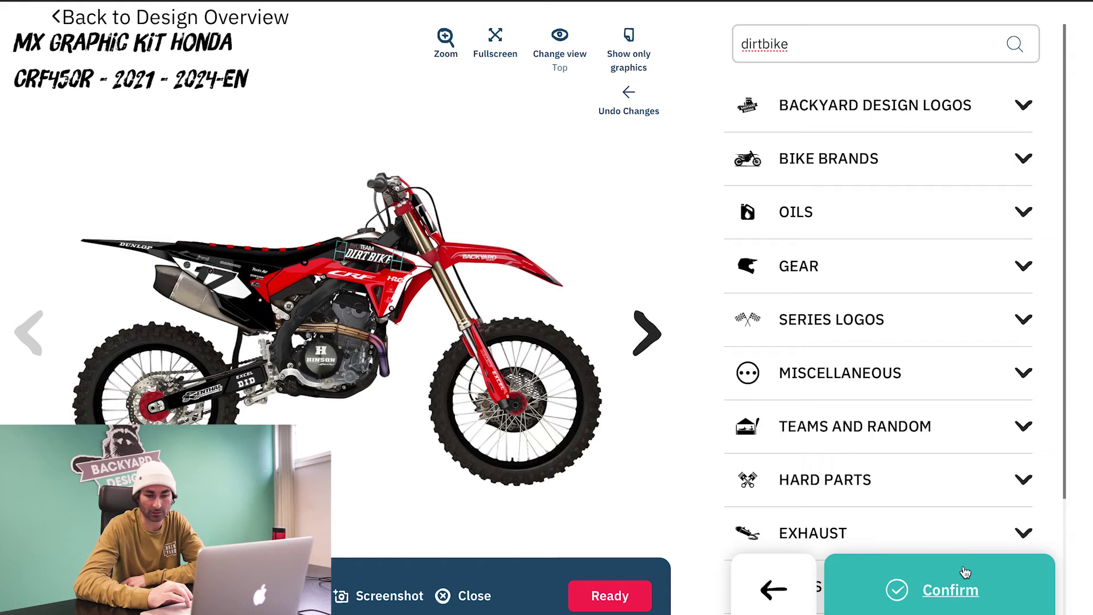
pyautogui.click(958, 596)
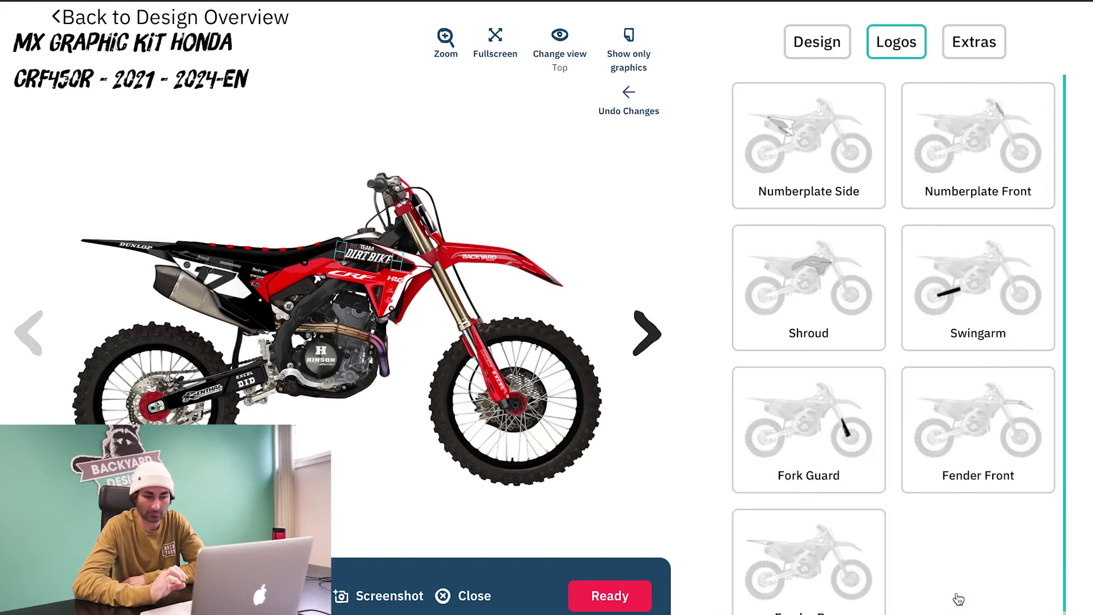
# In Bike Color, clear black from FRAME and SWINGARM so both are white, and confirm.
pyautogui.scroll(-1, 958, 597)
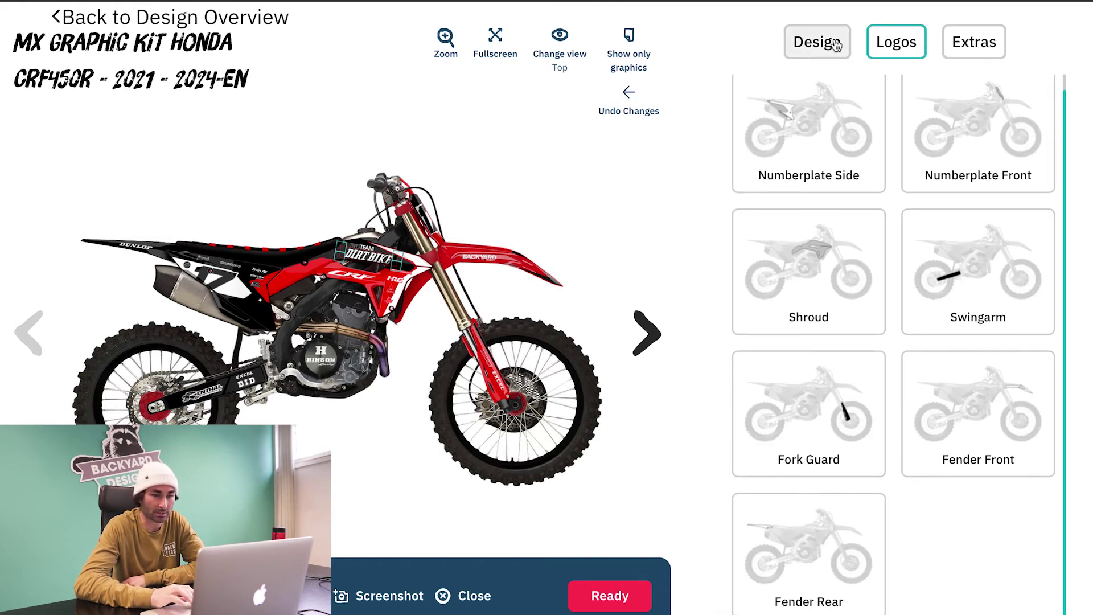
pyautogui.click(825, 44)
pyautogui.scroll(-3, 947, 310)
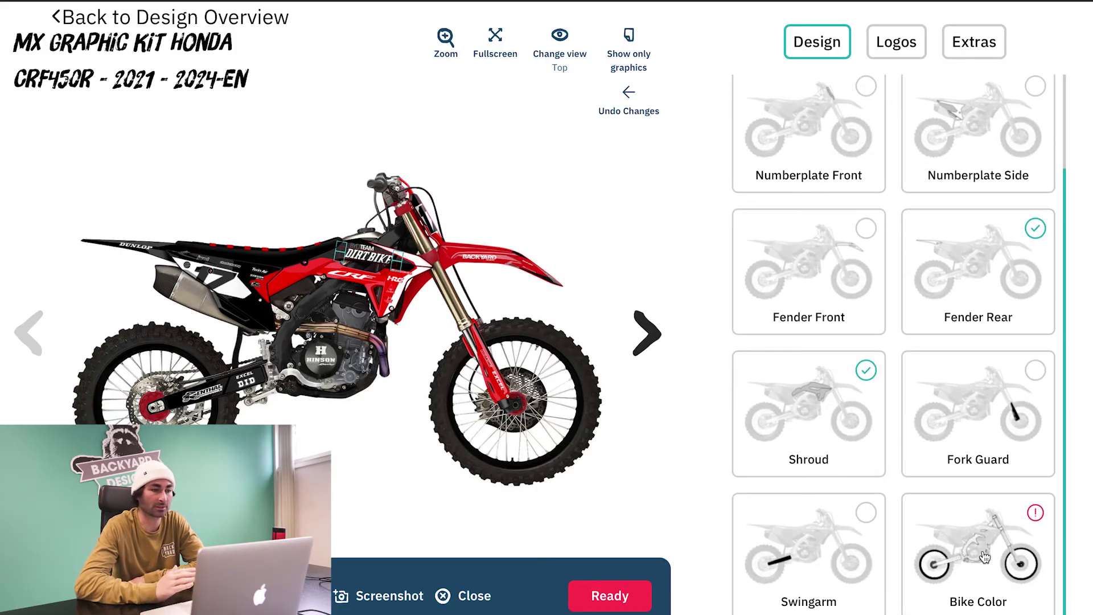
pyautogui.click(984, 556)
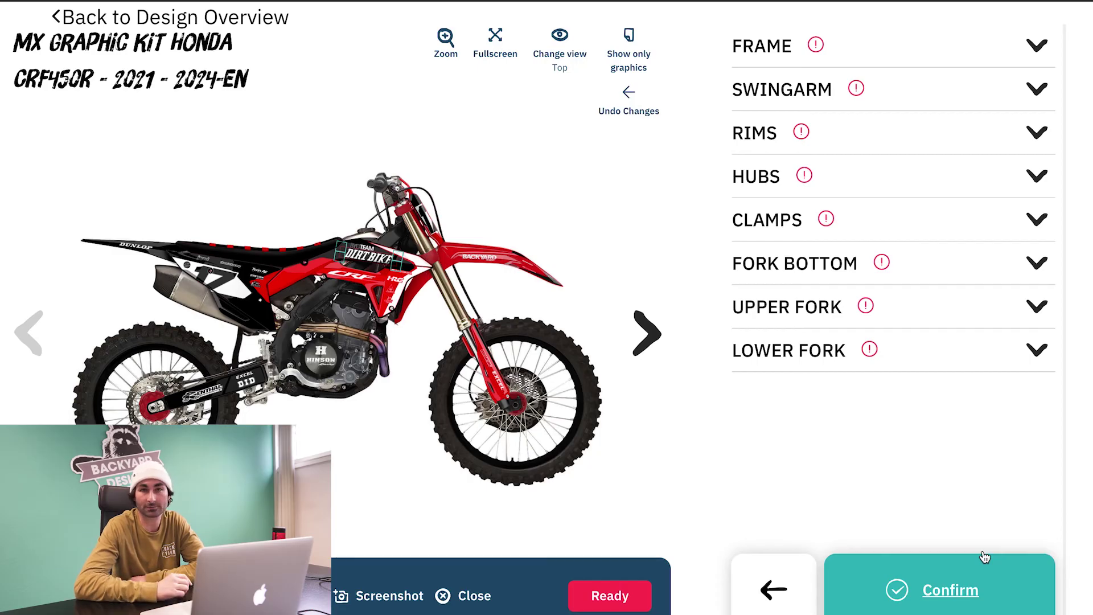
pyautogui.click(1034, 45)
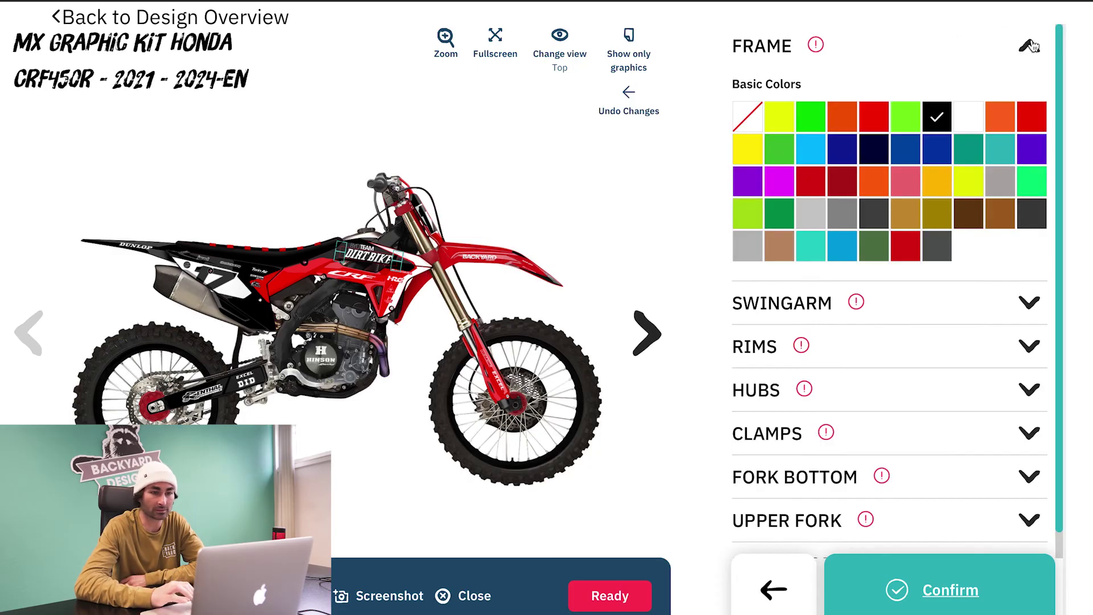
pyautogui.click(750, 118)
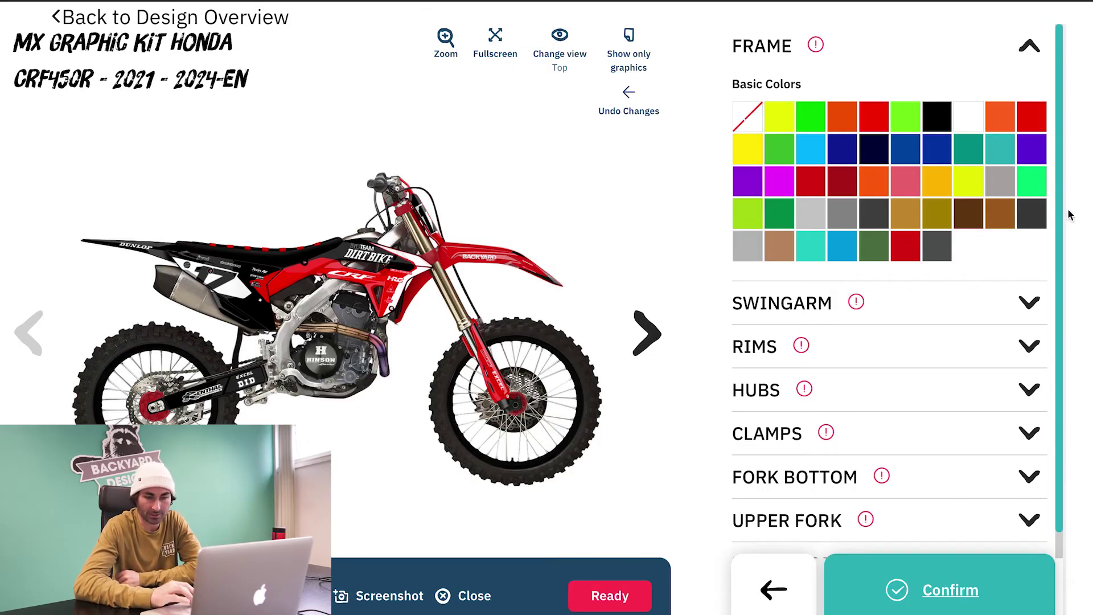
pyautogui.click(1031, 307)
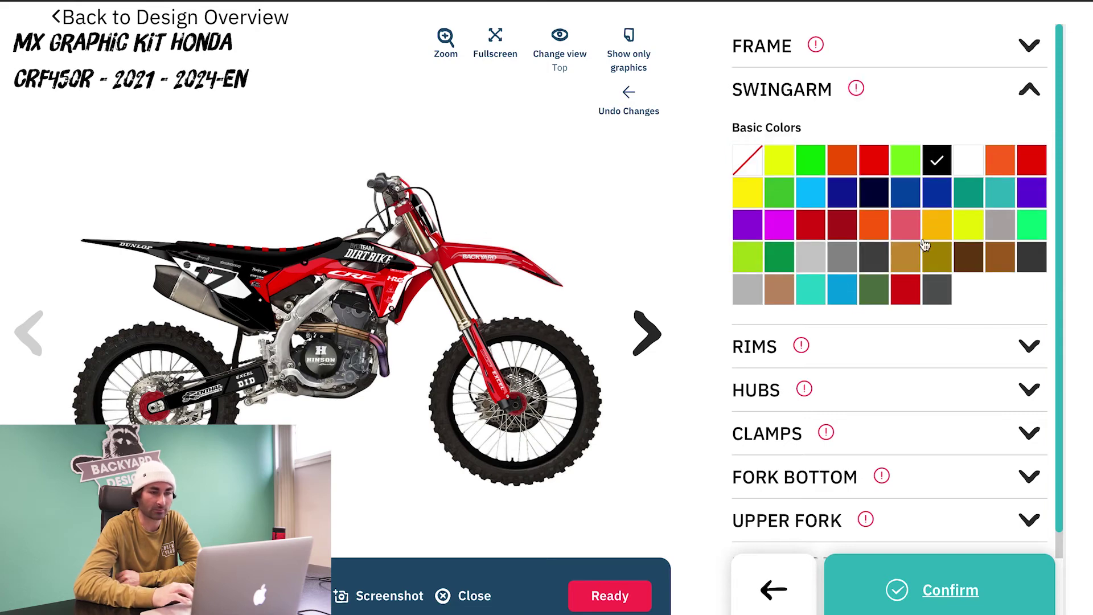
pyautogui.click(752, 170)
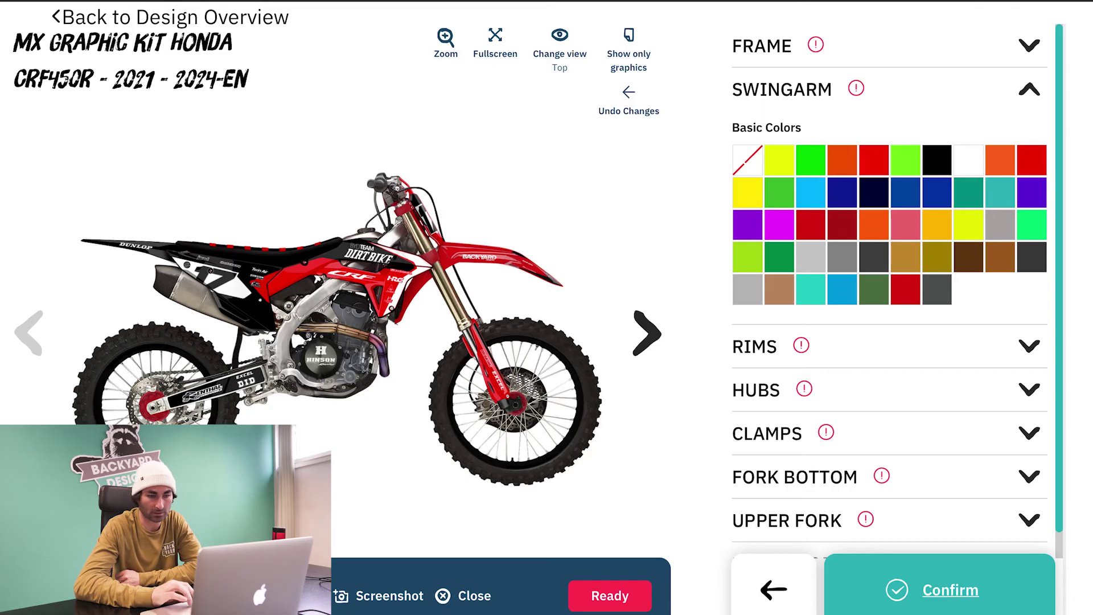
pyautogui.scroll(-1, 928, 477)
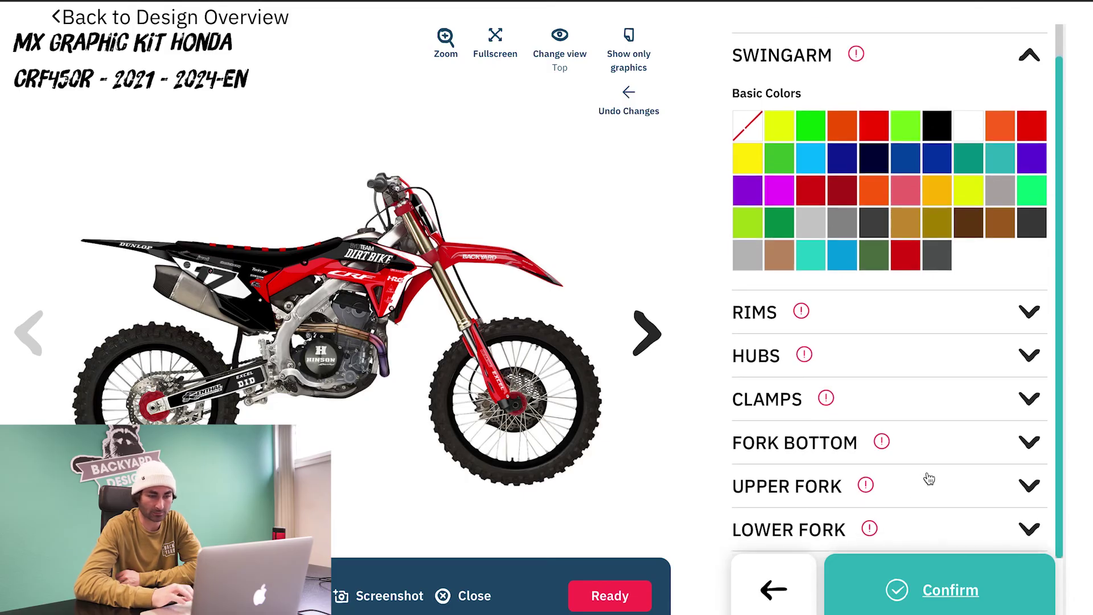
pyautogui.click(943, 592)
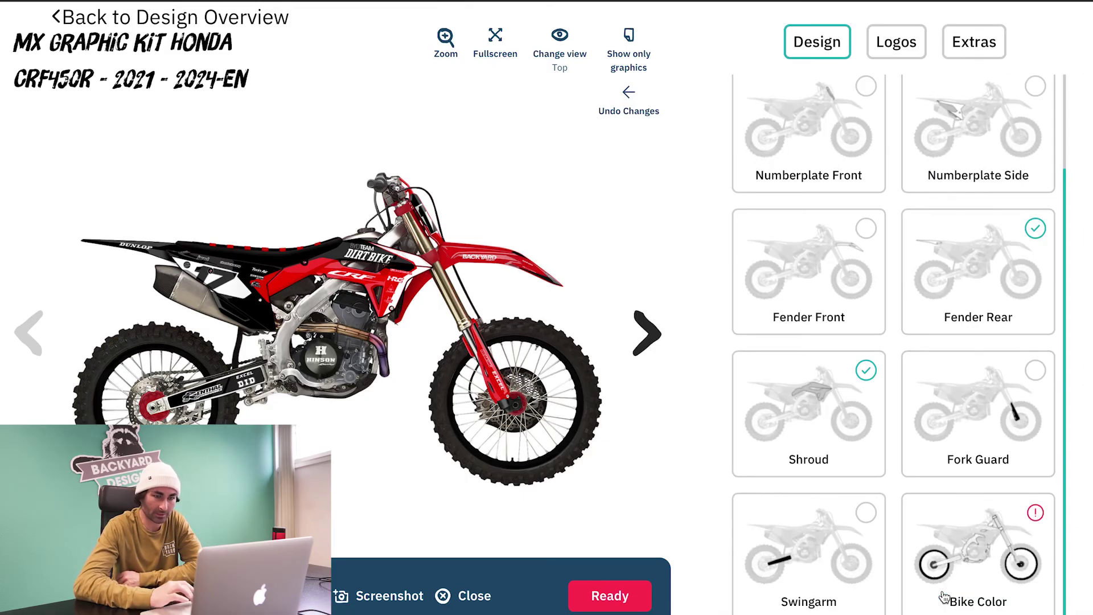
# Add a seat cover from the Extras and mark the design ready to leave the configurator.
pyautogui.click(973, 44)
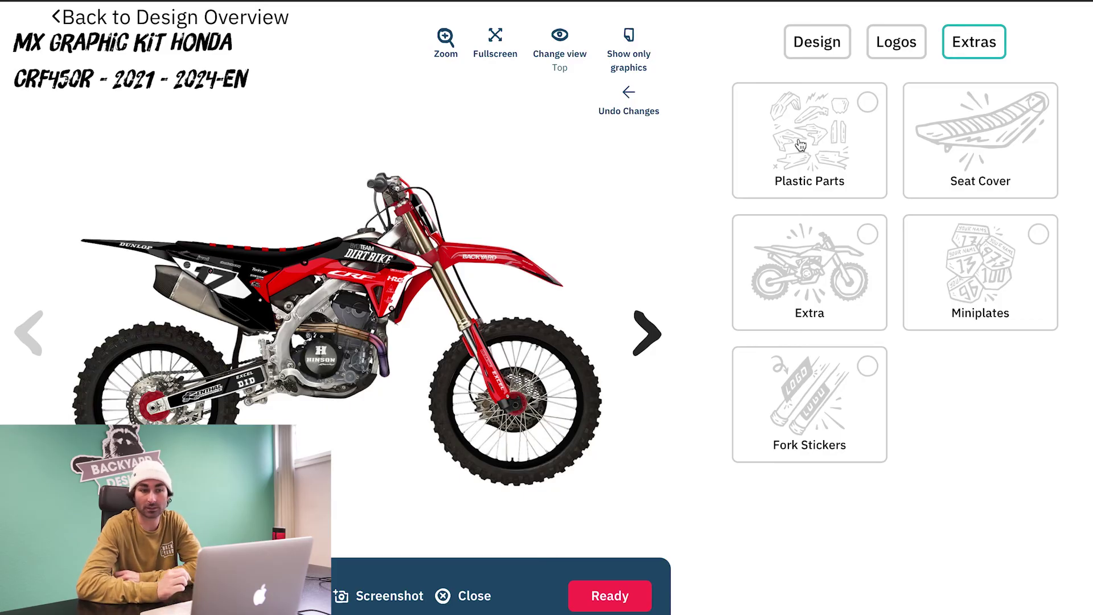
pyautogui.click(984, 146)
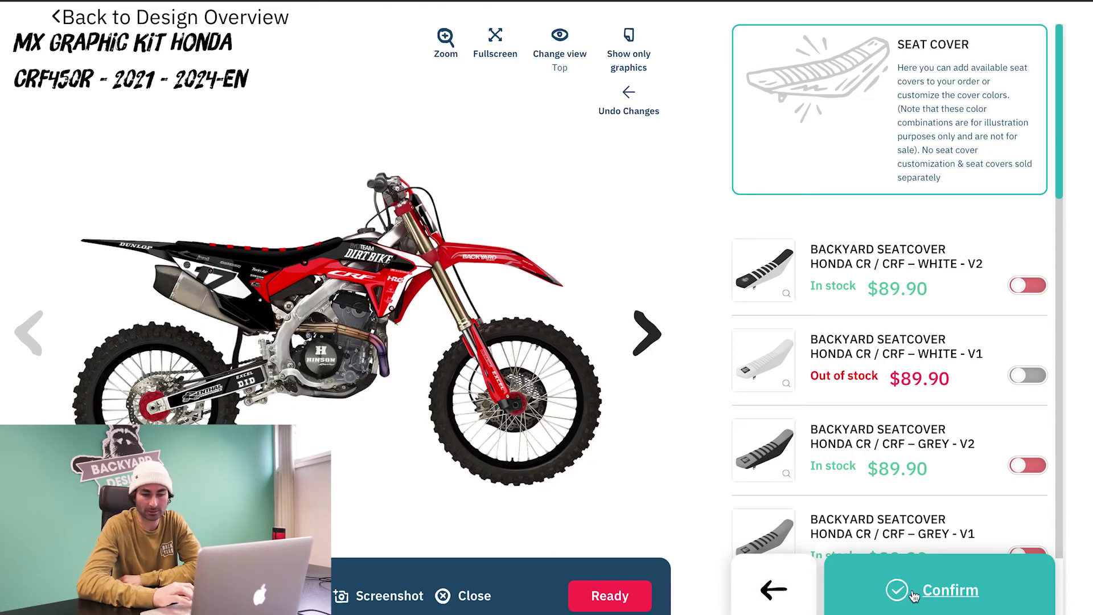
pyautogui.click(942, 594)
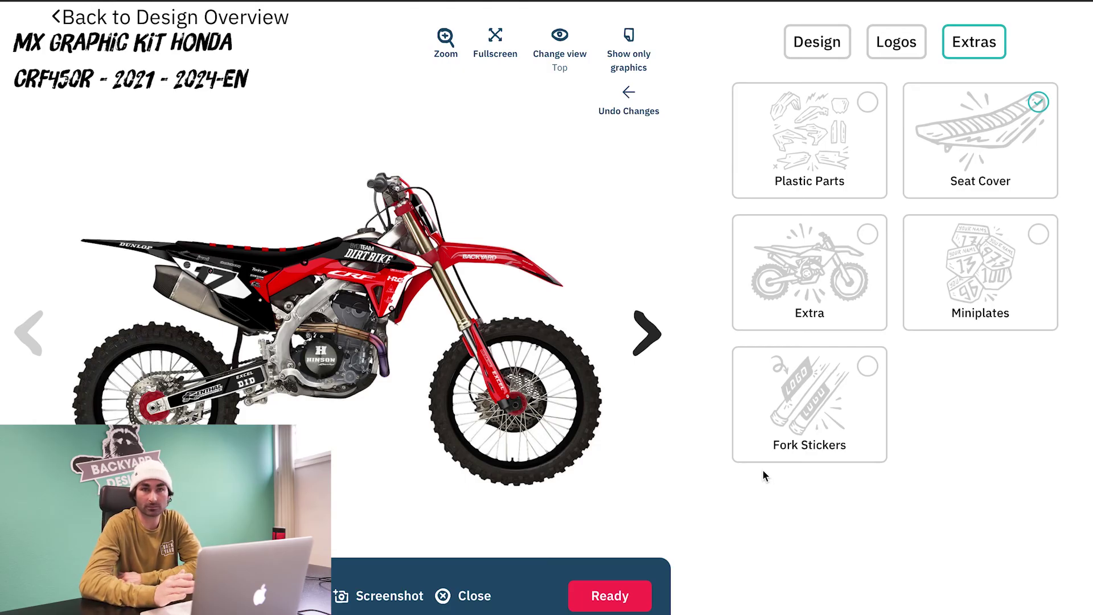
pyautogui.click(620, 598)
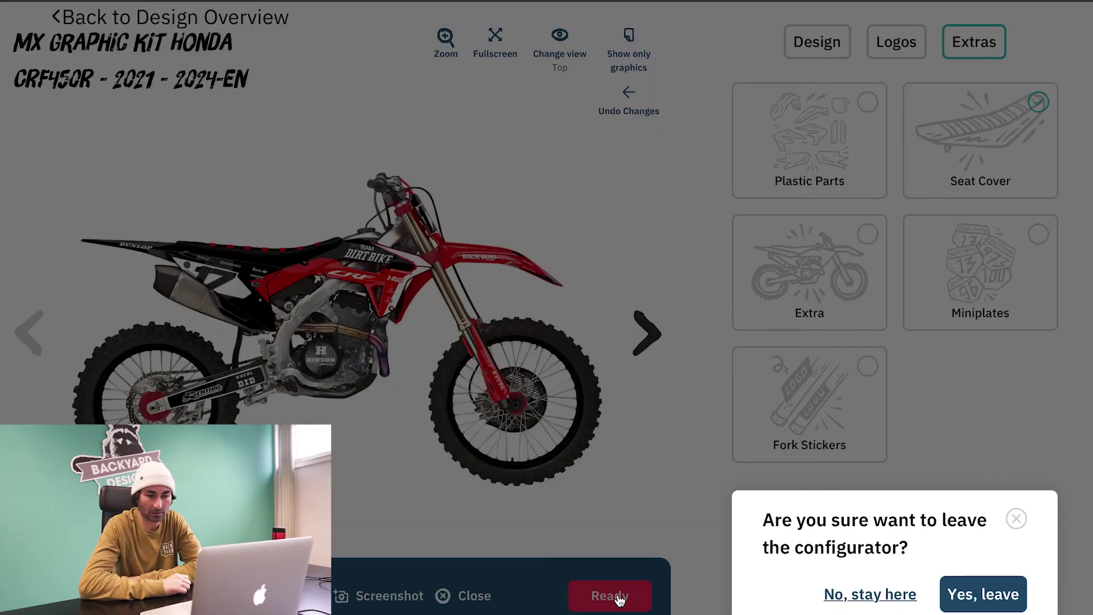
# Return to the product page and add the $239,90 CRF450R kit to the cart, requesting a free proof.
pyautogui.click(983, 595)
pyautogui.scroll(-5, 653, 366)
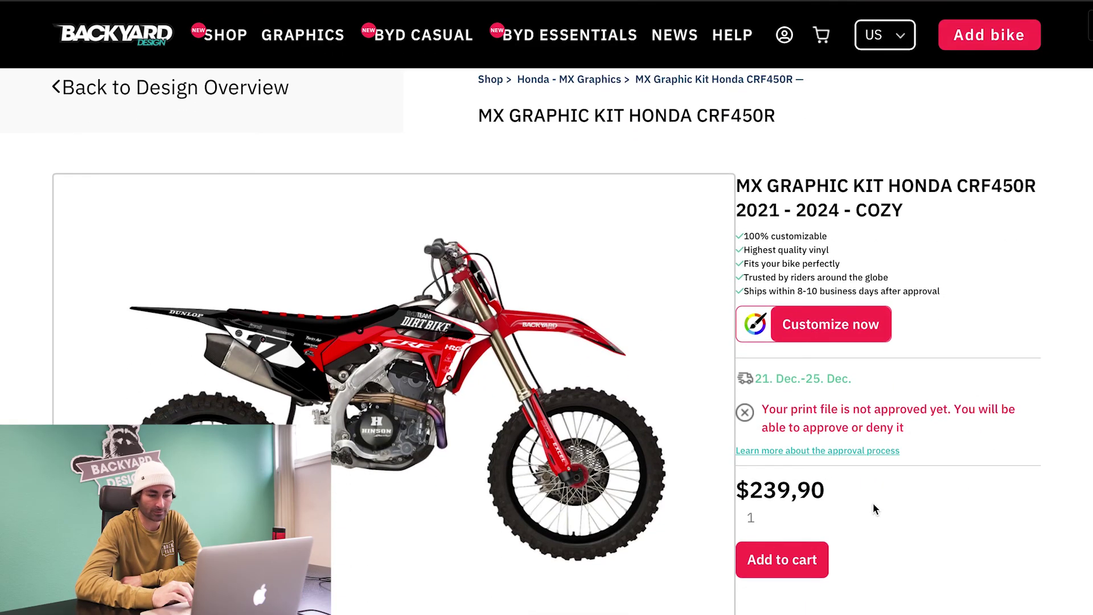
pyautogui.click(791, 564)
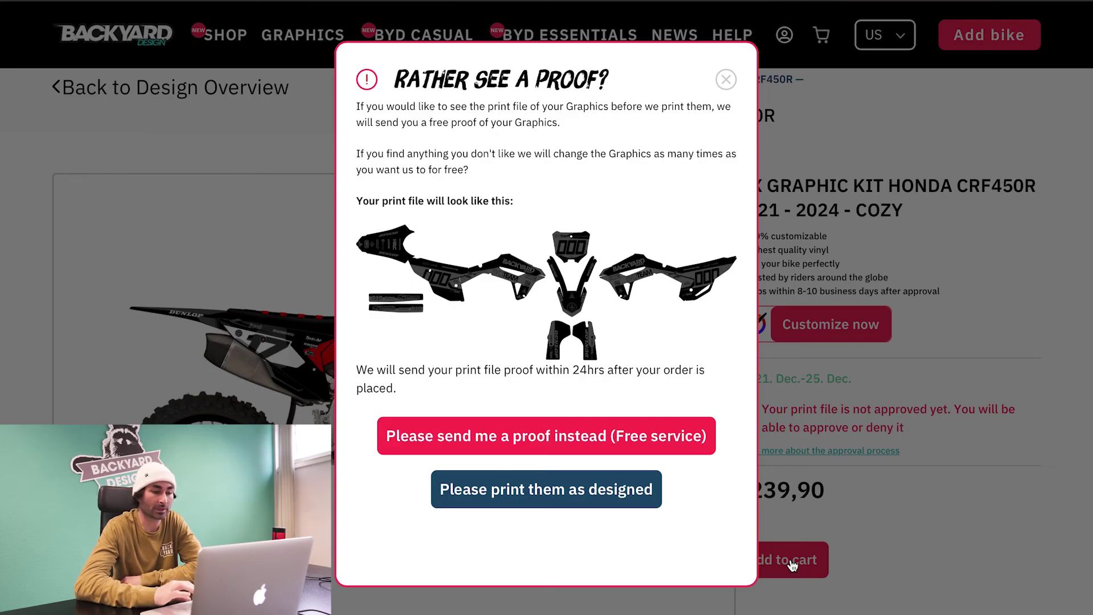
pyautogui.click(636, 443)
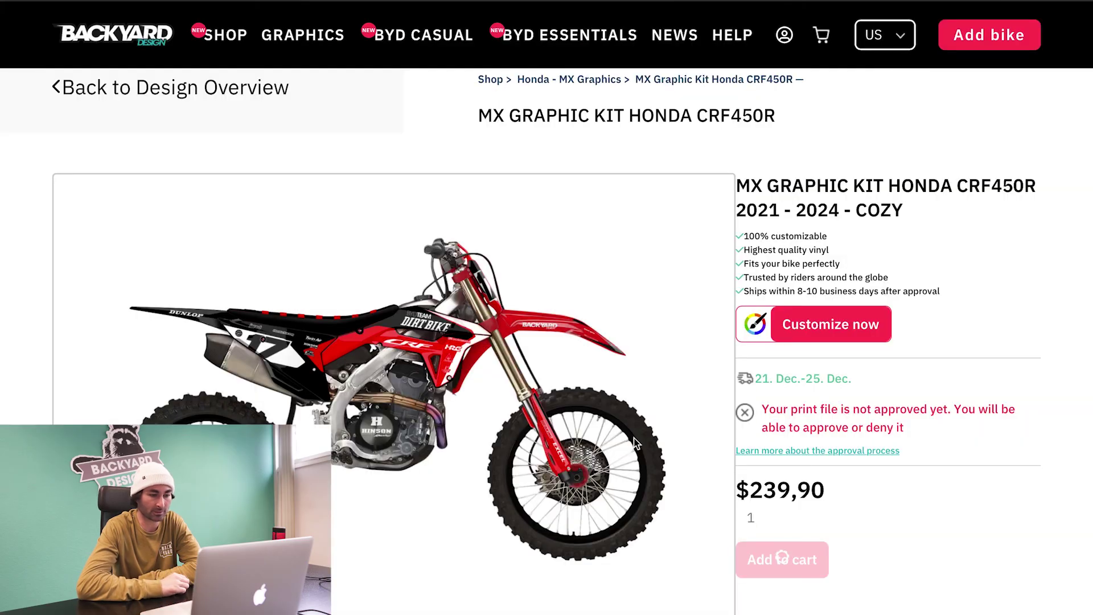